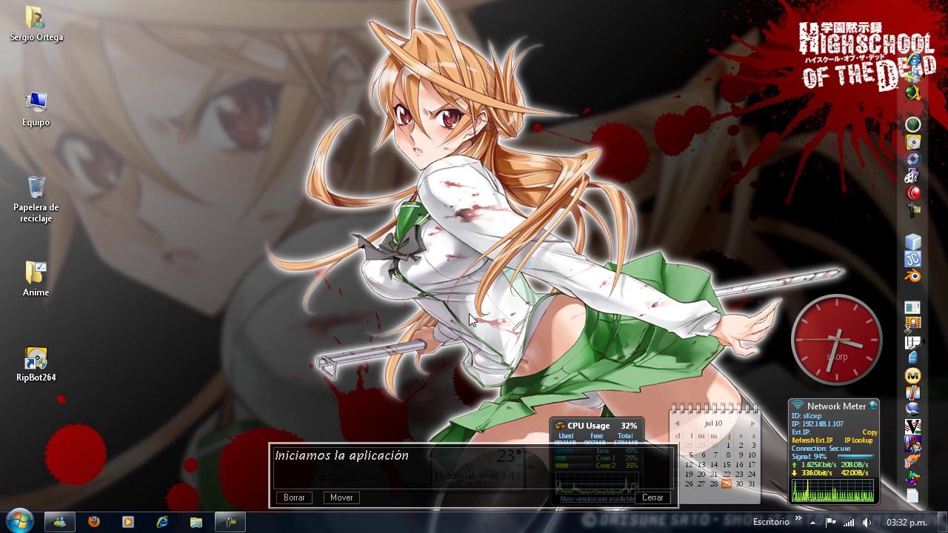
Replace the on-screen note with "Agregamos un video con Add" and add a new job to the queue.
{"action": "left_click", "coordinate": [294, 498]}
{"action": "type", "text": "Agregamos "}
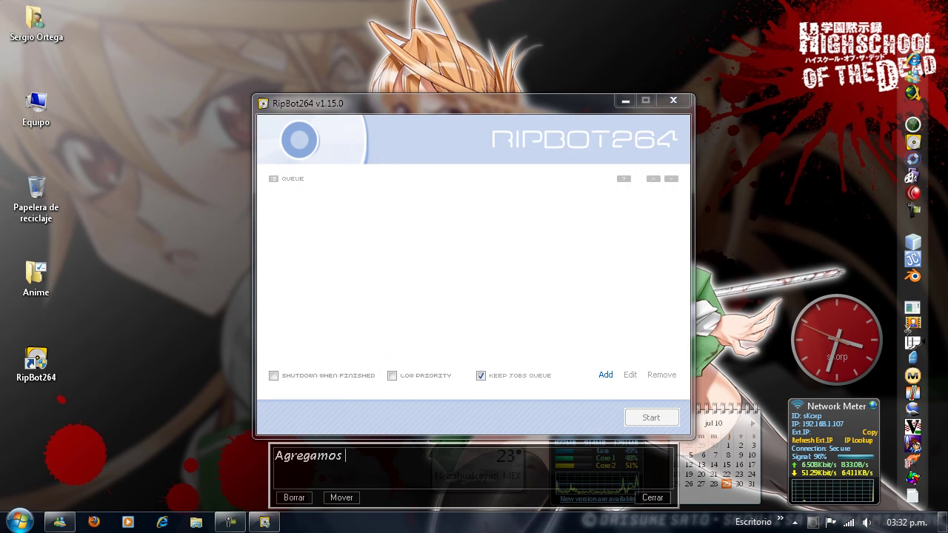
{"action": "type", "text": "un video con Add"}
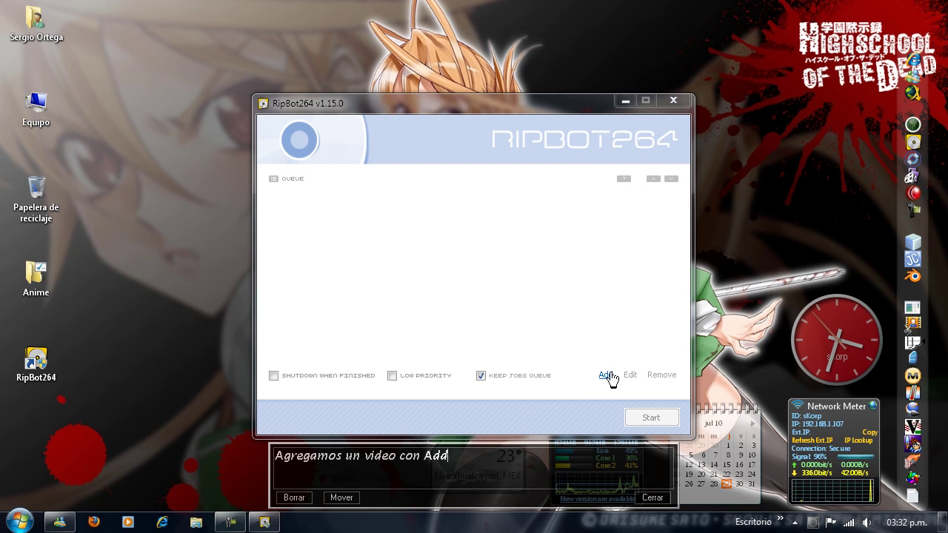
{"action": "left_click", "coordinate": [606, 375]}
Load "To Aru Majutsu no Index OP - PSI - Missing.wmv" from the Anime folder, noting "seleccionamos un video" and "esperamos...".
{"action": "left_click", "coordinate": [294, 498]}
{"action": "type", "text": "seleccionamos "}
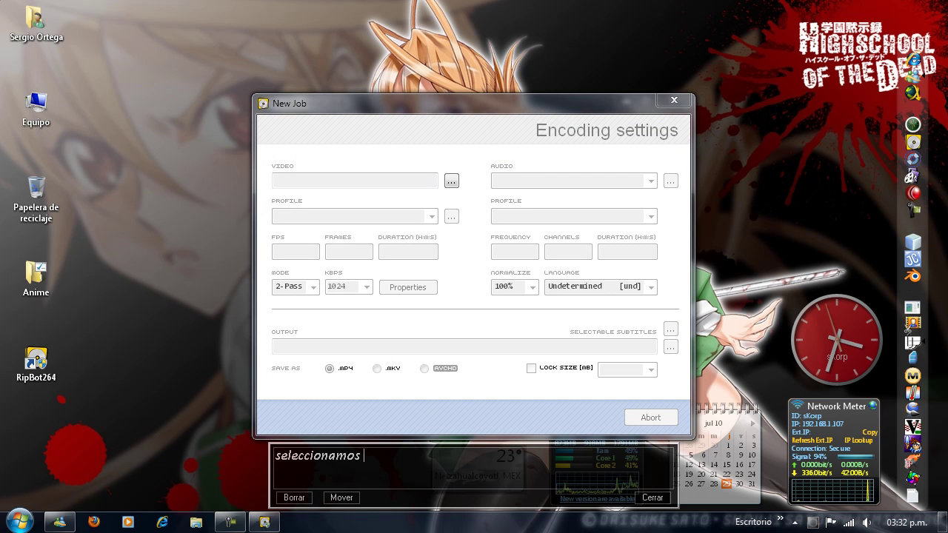
{"action": "type", "text": "un video"}
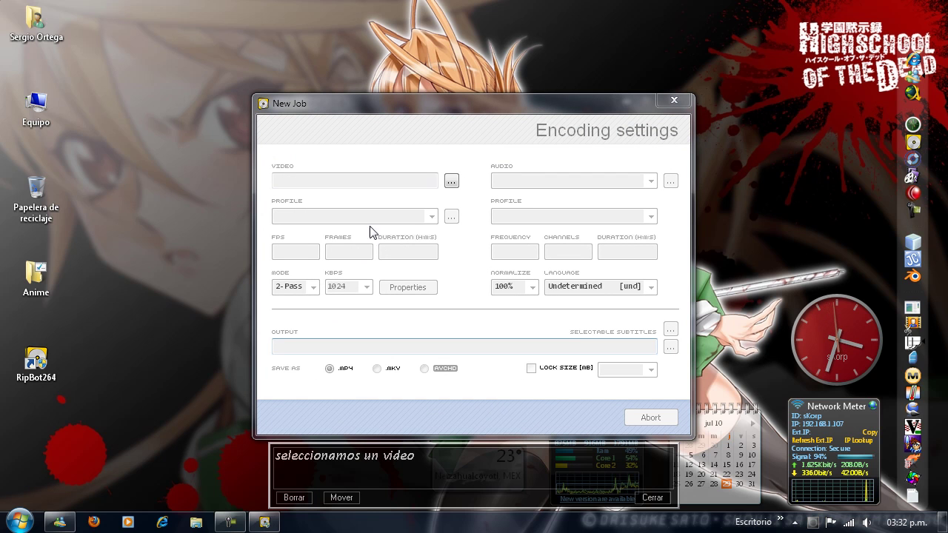
{"action": "left_click", "coordinate": [451, 181]}
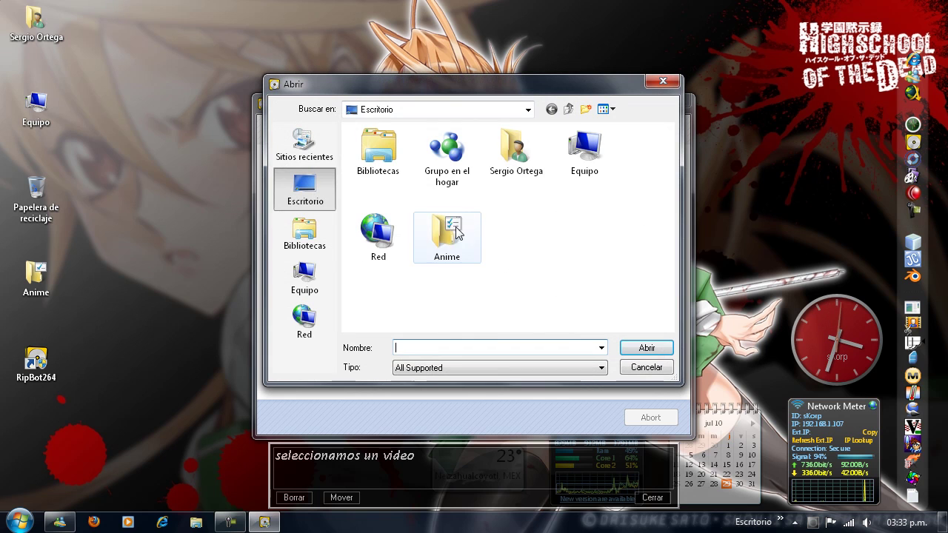
{"action": "double_click", "coordinate": [449, 230]}
{"action": "double_click", "coordinate": [426, 303]}
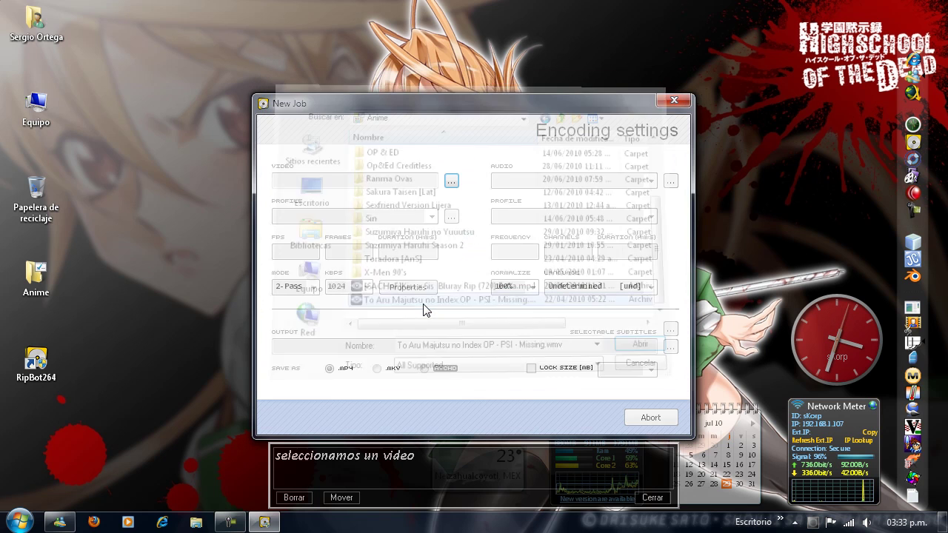
{"action": "left_click", "coordinate": [289, 498]}
{"action": "type", "text": "esperamos..."}
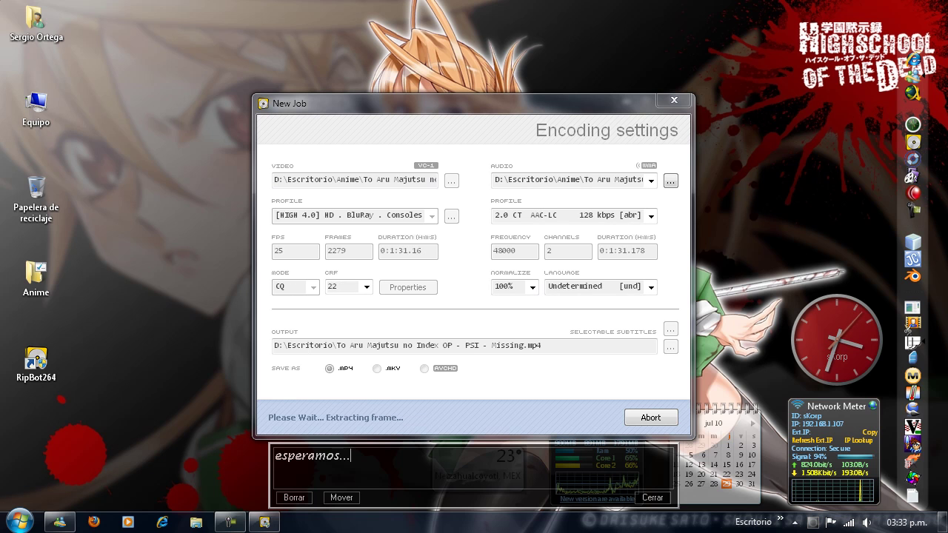
Note "seleccionamos el perfil para PSP" and choose the "[MAIN 3.0] SD . PSP" video profile.
{"action": "left_click", "coordinate": [289, 497]}
{"action": "type", "text": "seleccionamos "}
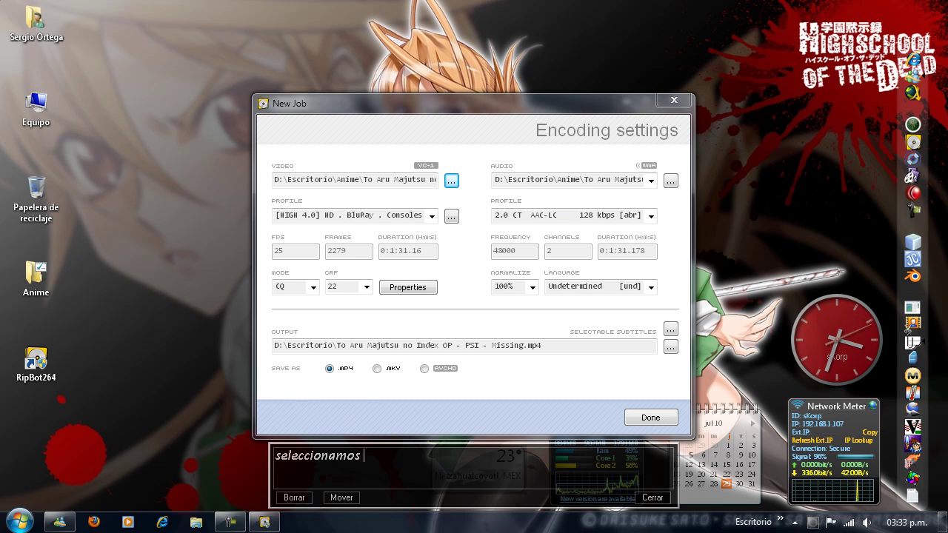
{"action": "type", "text": "el perfil para PSP"}
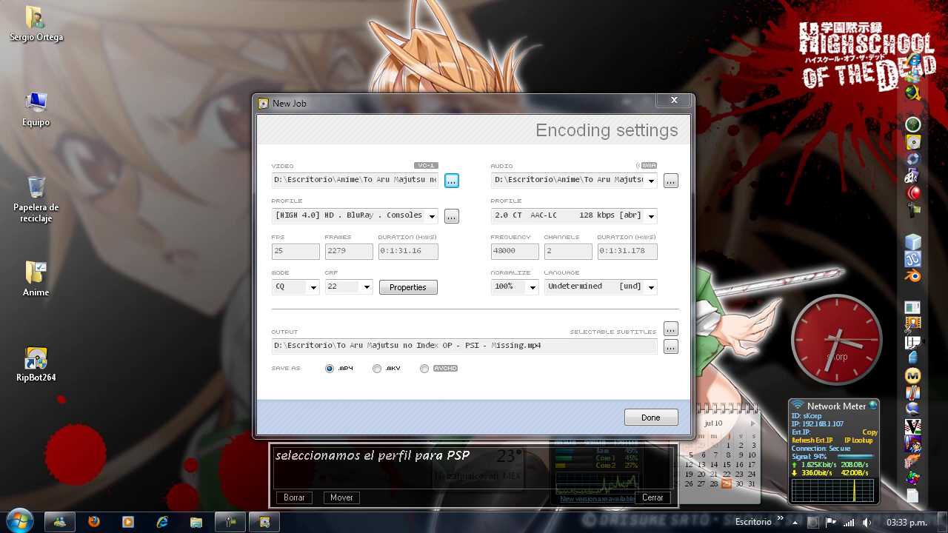
{"action": "left_click", "coordinate": [432, 216]}
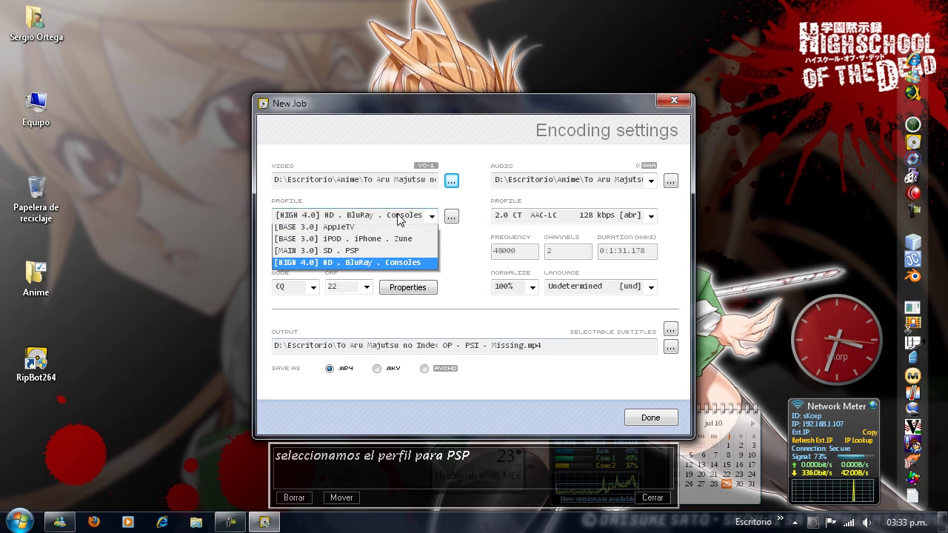
{"action": "left_click", "coordinate": [379, 254]}
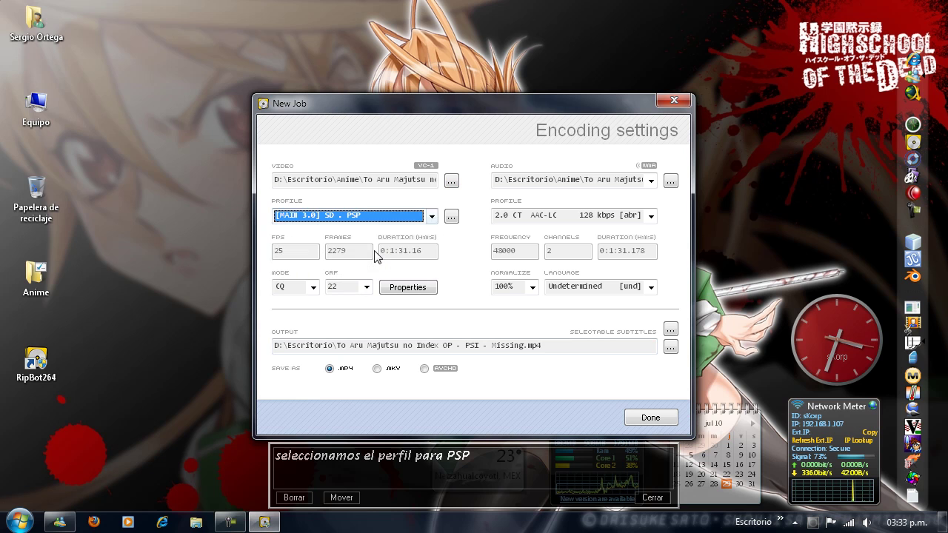
Note "optimizamos el audio", and set the audio normalization to 200% with Japanese as its language.
{"action": "left_click", "coordinate": [299, 498]}
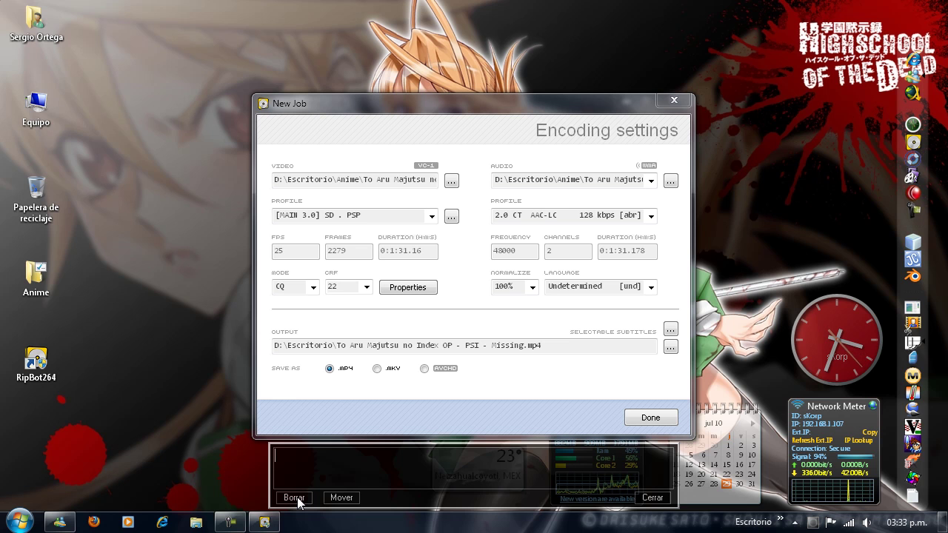
{"action": "type", "text": "optimizamos el aduio"}
{"action": "key", "text": "BackSpace"}
{"action": "type", "text": "u"}
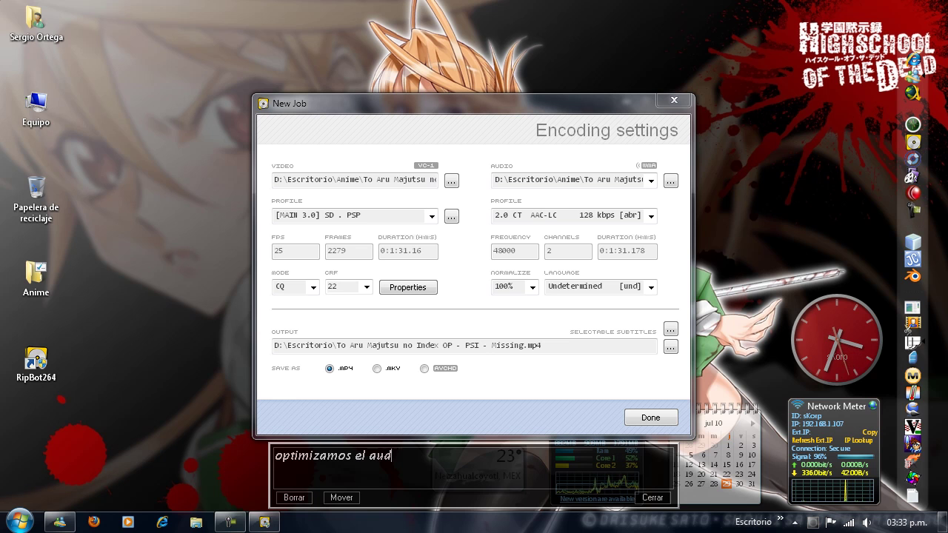
{"action": "left_click", "coordinate": [521, 291]}
{"action": "left_click", "coordinate": [518, 320]}
{"action": "left_click", "coordinate": [563, 289]}
{"action": "key", "text": "j"}
Note "modificamos las propiedades del video.", set the CRF to 26 and open the video's picture properties.
{"action": "left_click", "coordinate": [290, 499]}
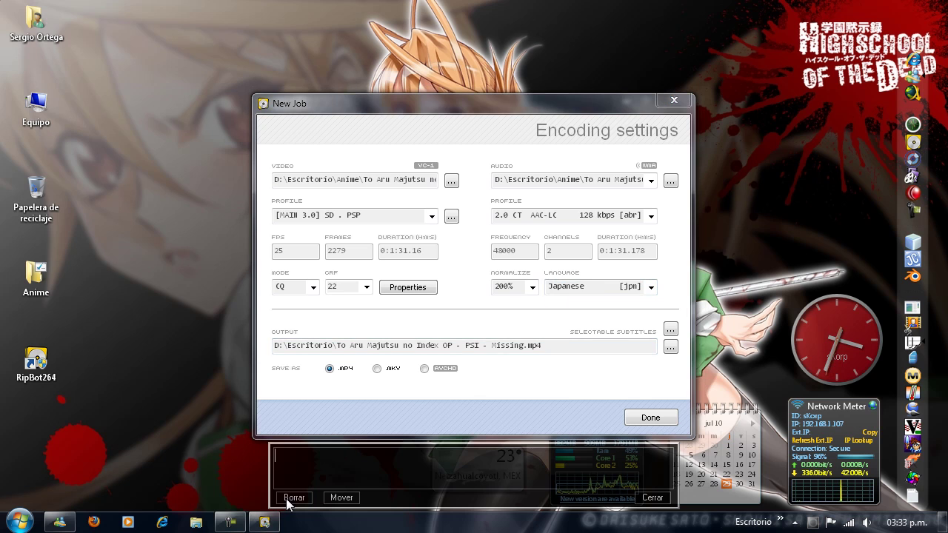
{"action": "type", "text": "modificamo"}
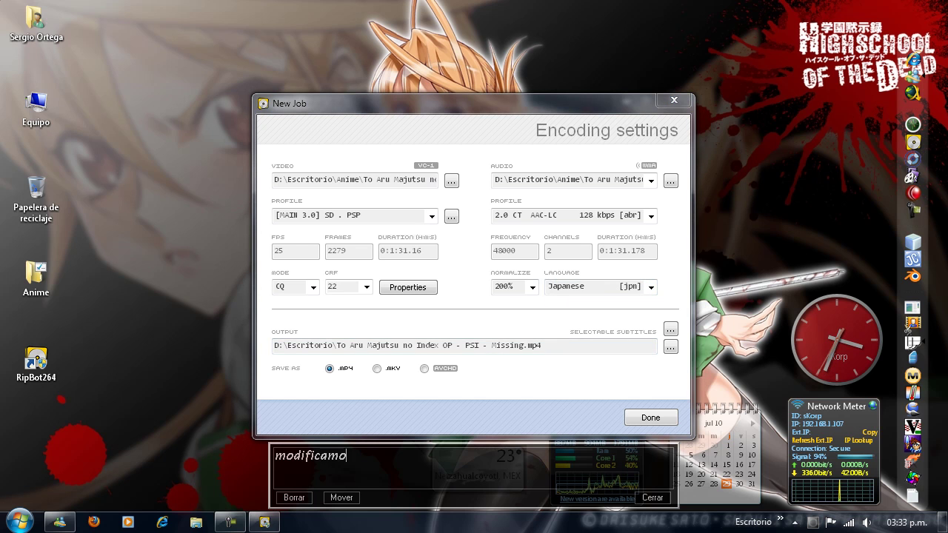
{"action": "type", "text": "s las propiedades"}
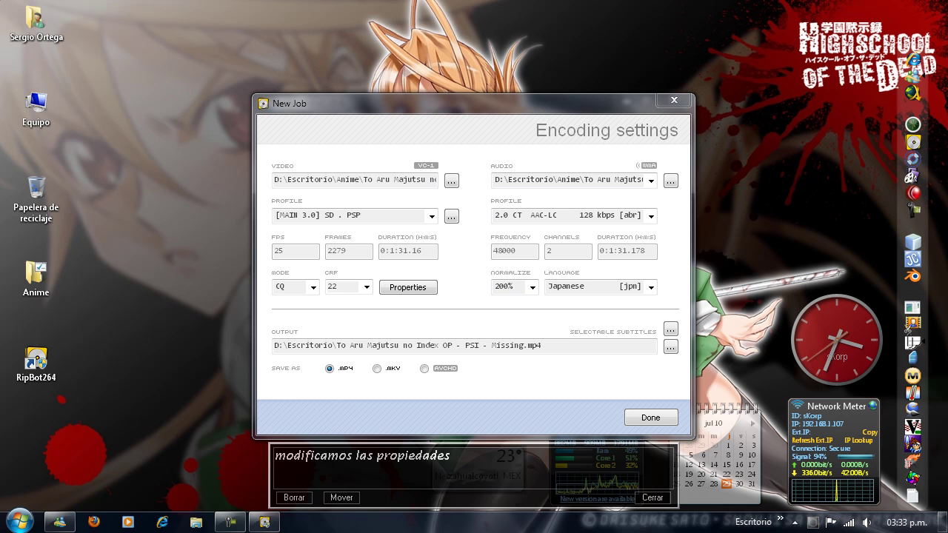
{"action": "type", "text": " del video."}
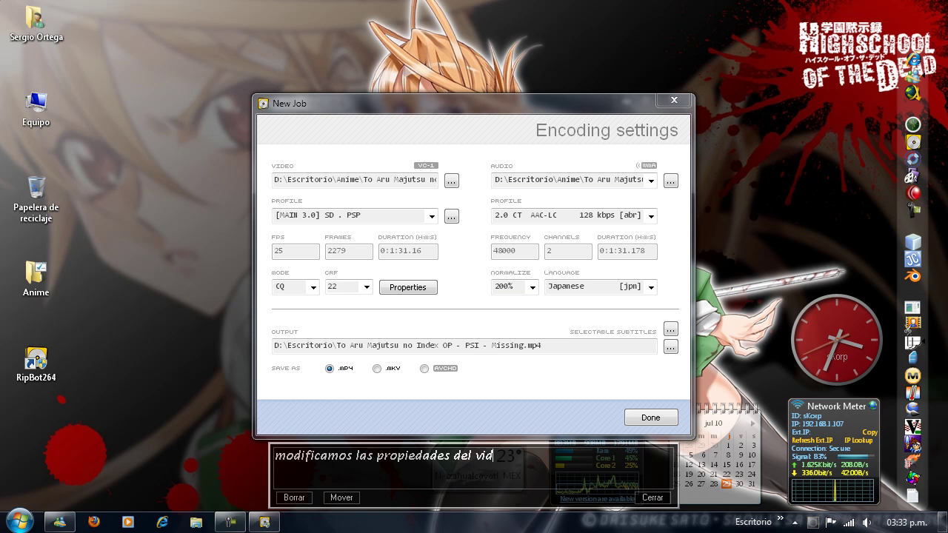
{"action": "left_click", "coordinate": [366, 287]}
{"action": "left_click", "coordinate": [351, 340]}
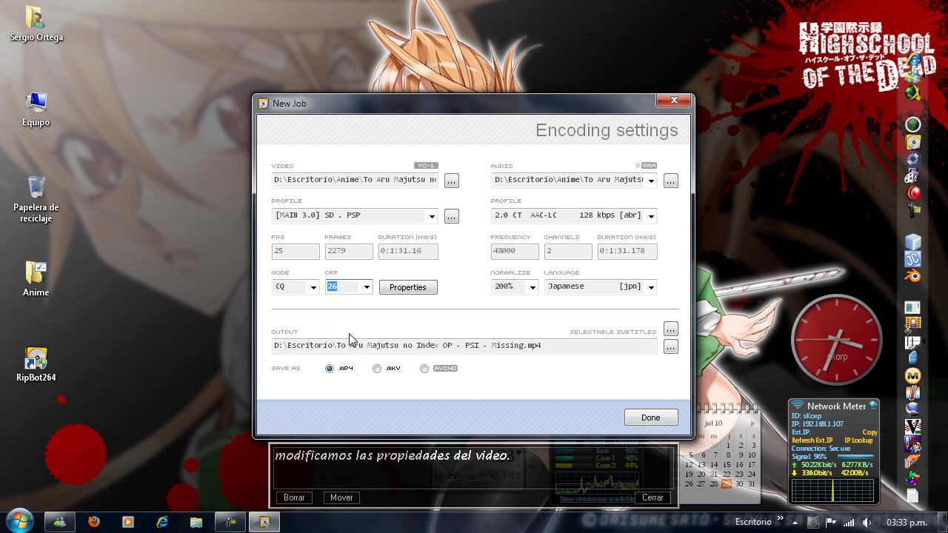
{"action": "left_click", "coordinate": [405, 289]}
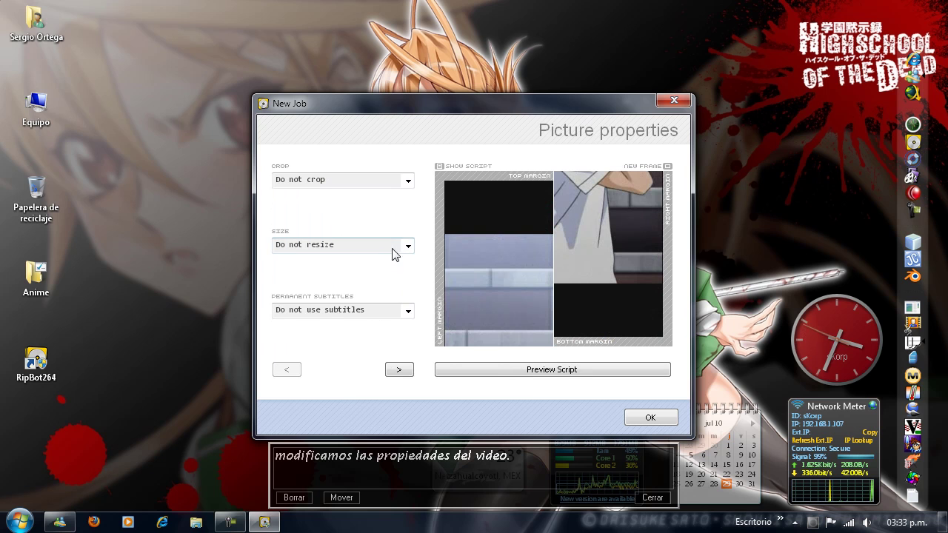
Note "redimensionamos el video para PSP" and set the picture size to PSP.iPhone 480x272 [1,33:1].
{"action": "left_click", "coordinate": [295, 497]}
{"action": "type", "text": "redimensionamos el video para p"}
{"action": "key", "text": "BackSpace"}
{"action": "key", "text": "BackSpace"}
{"action": "type", "text": "PSP"}
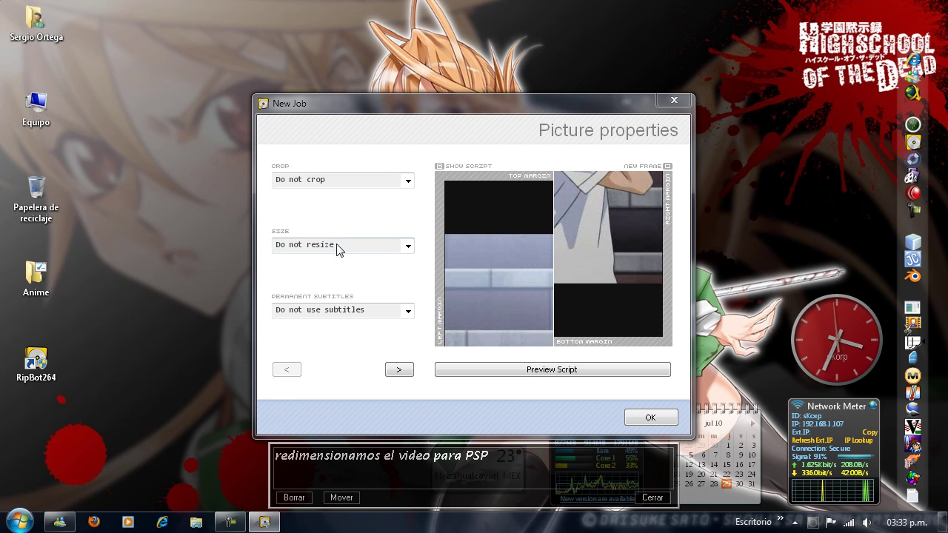
{"action": "left_click", "coordinate": [337, 248]}
{"action": "left_click", "coordinate": [337, 310]}
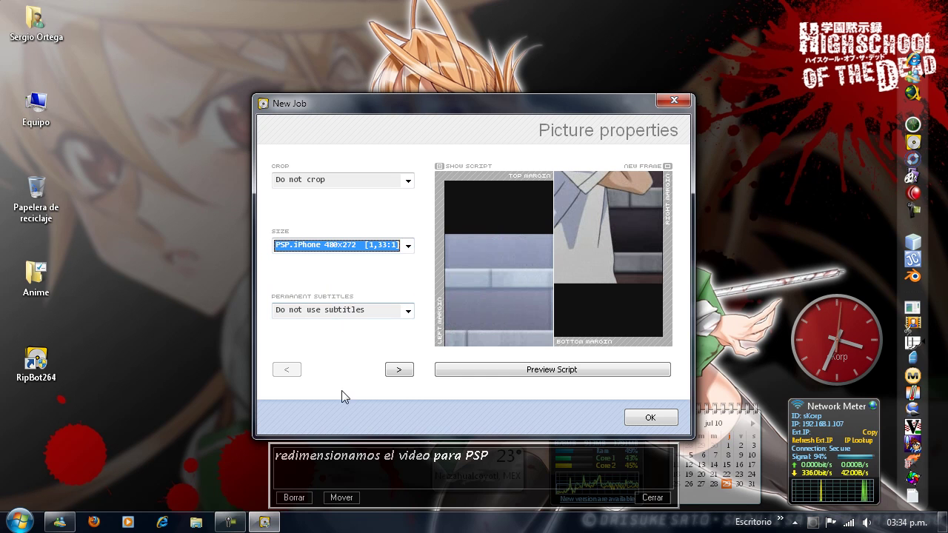
Preview the resized video and close it, noting "previsualizamos" and "tiene bordes negros, se los quitamos con la opción de CROP".
{"action": "left_click", "coordinate": [294, 498]}
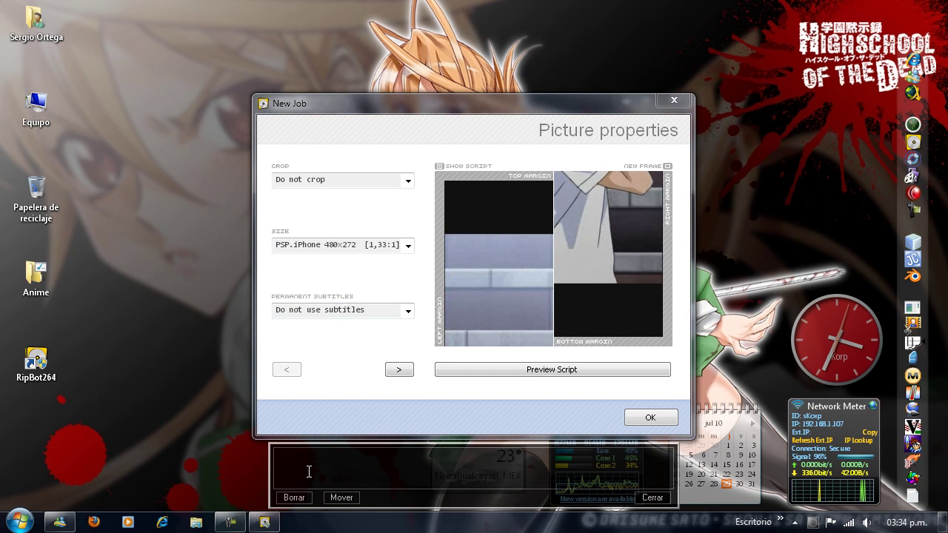
{"action": "type", "text": "previsualizamos"}
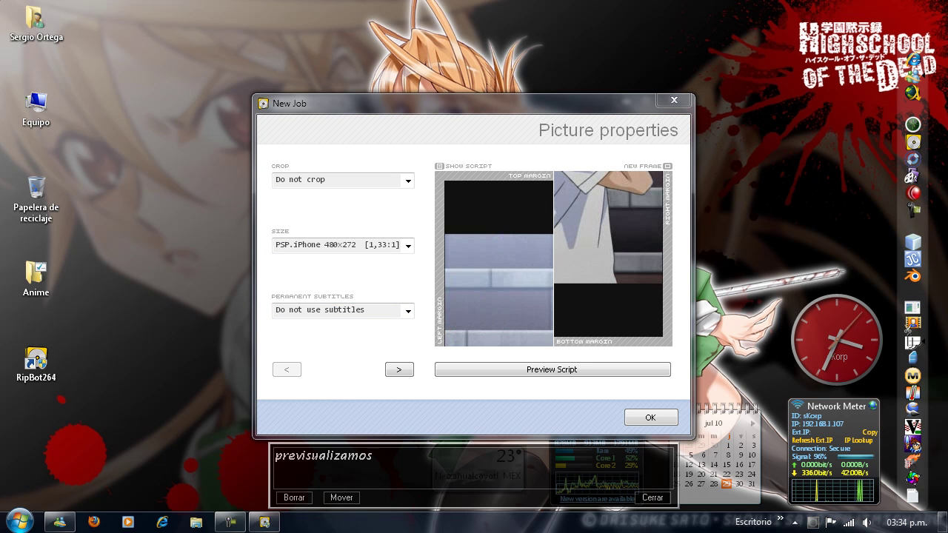
{"action": "left_click", "coordinate": [508, 371]}
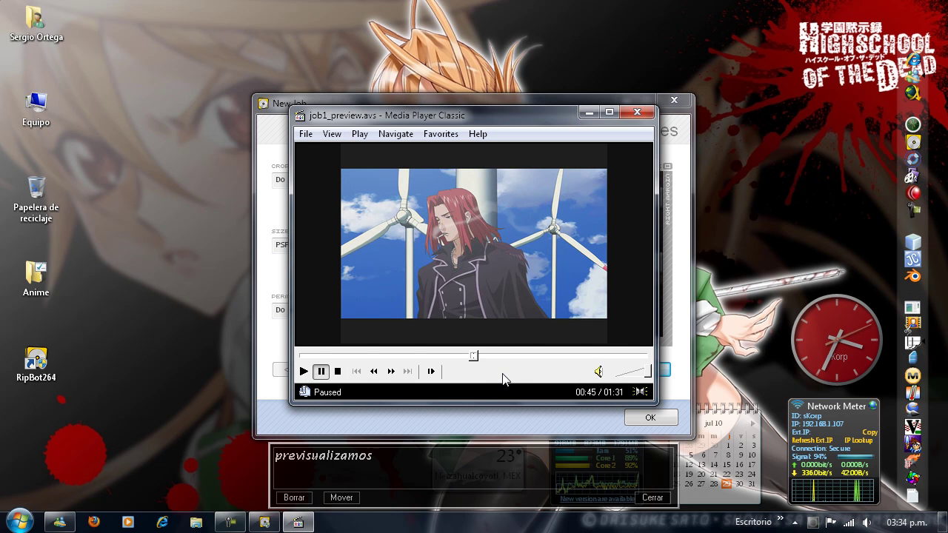
{"action": "left_click", "coordinate": [292, 498]}
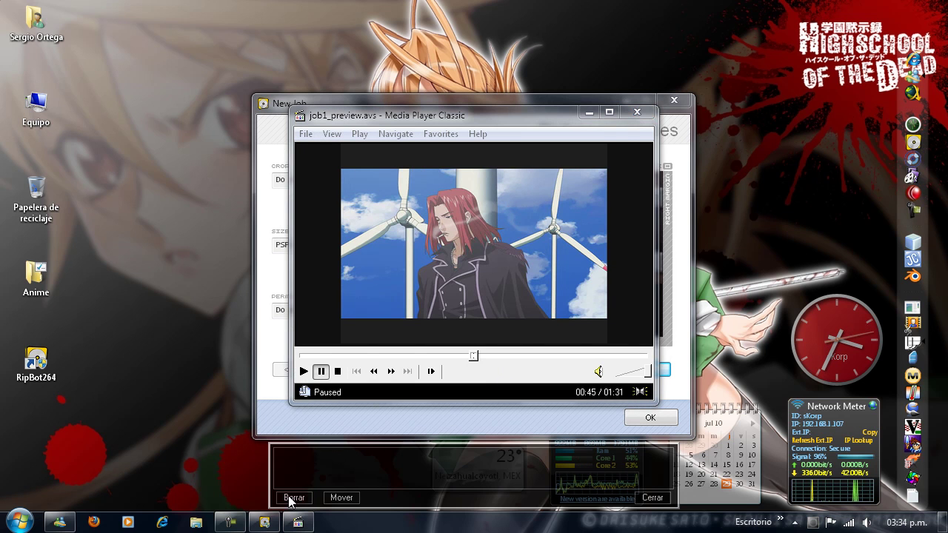
{"action": "type", "text": "tiene "}
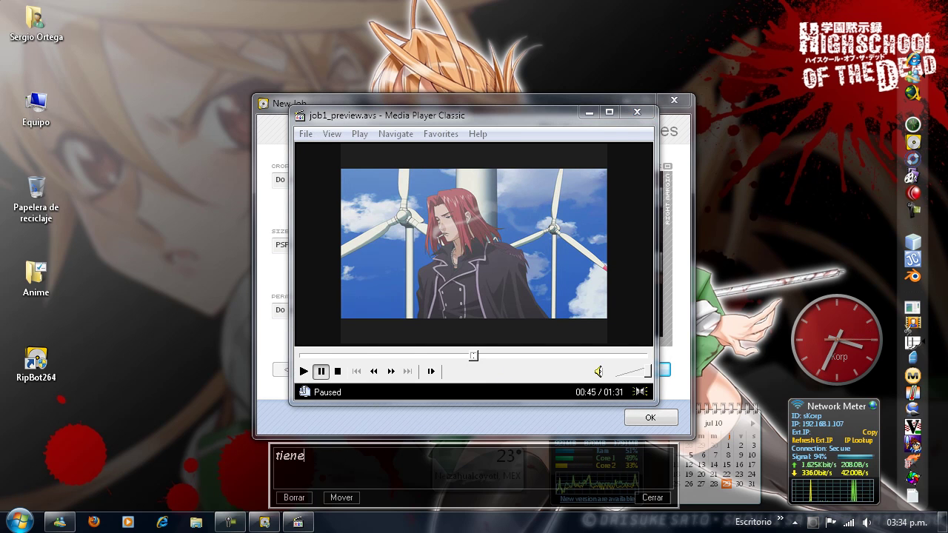
{"action": "type", "text": "bordes negros, se los quitamos con la opción de CROP"}
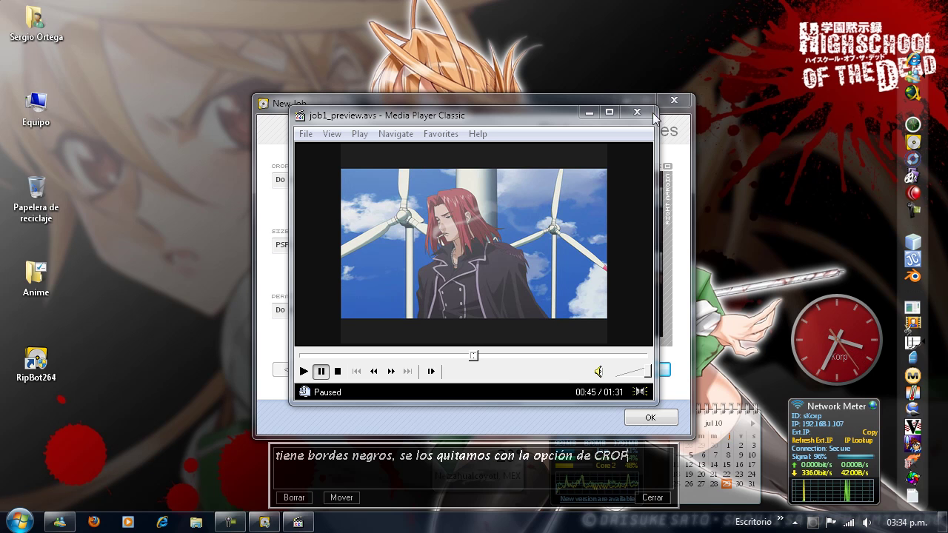
{"action": "left_click", "coordinate": [637, 112]}
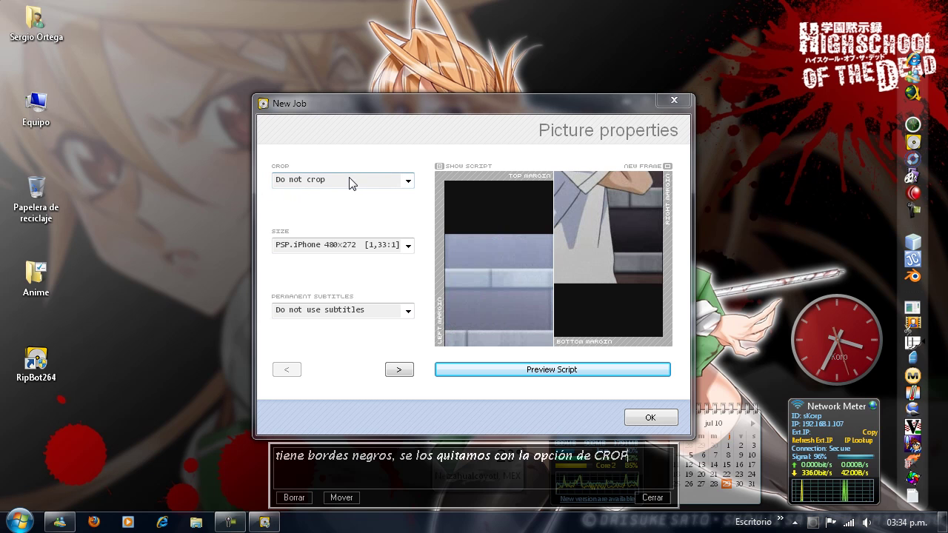
Note "automatically" and set the picture's cropping to Automatically.
{"action": "left_click", "coordinate": [300, 500]}
{"action": "type", "text": "automatically"}
{"action": "left_click", "coordinate": [363, 180]}
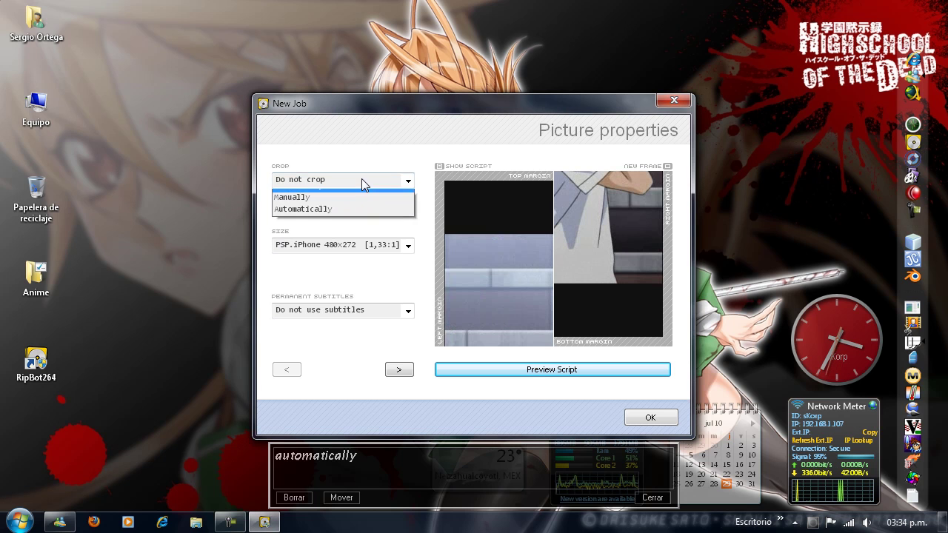
{"action": "left_click", "coordinate": [348, 219]}
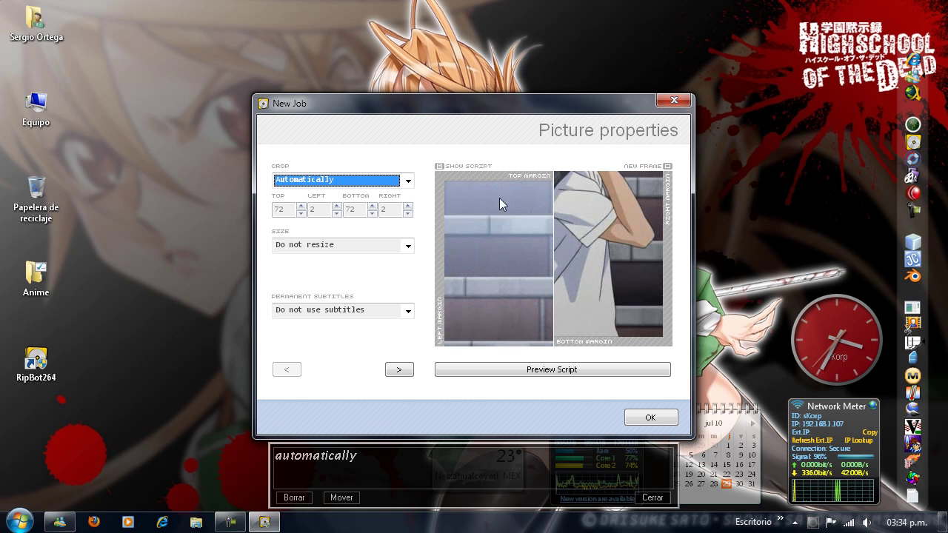
Replace the note with "desaparecen los bordes negros, eso es solo para algunos videos, no todos necesitan de la opción CROP.".
{"action": "left_click", "coordinate": [296, 498]}
{"action": "type", "text": "desaparecen los bor"}
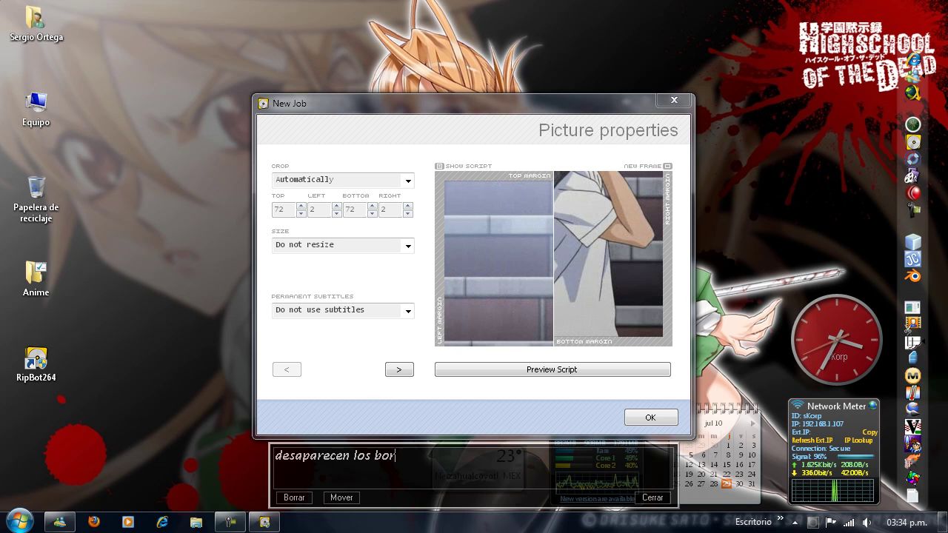
{"action": "type", "text": "des negros, eso es solo"}
{"action": "type", "text": " para algunos video"}
{"action": "type", "text": "s, no todos ne"}
{"action": "type", "text": "cesitan de la "}
{"action": "type", "text": "opción CRO"}
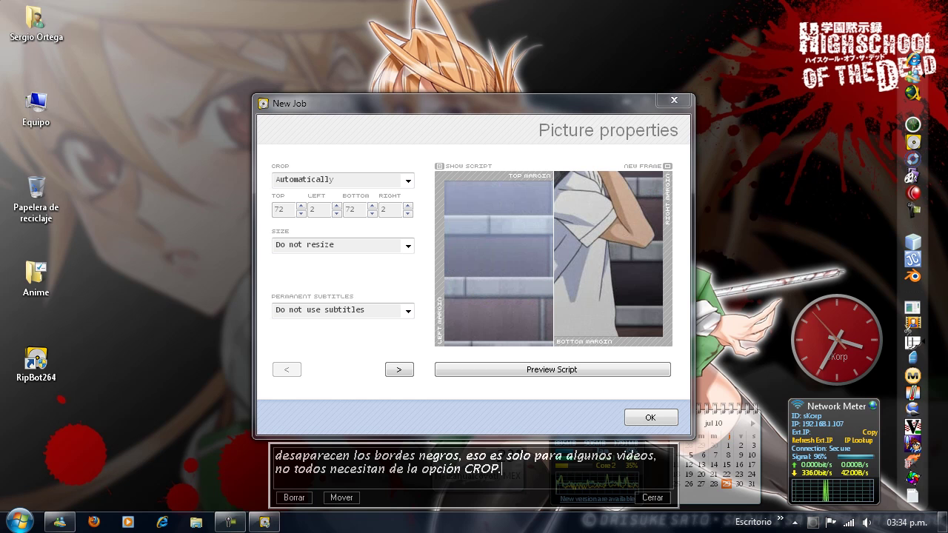
{"action": "type", "text": "P."}
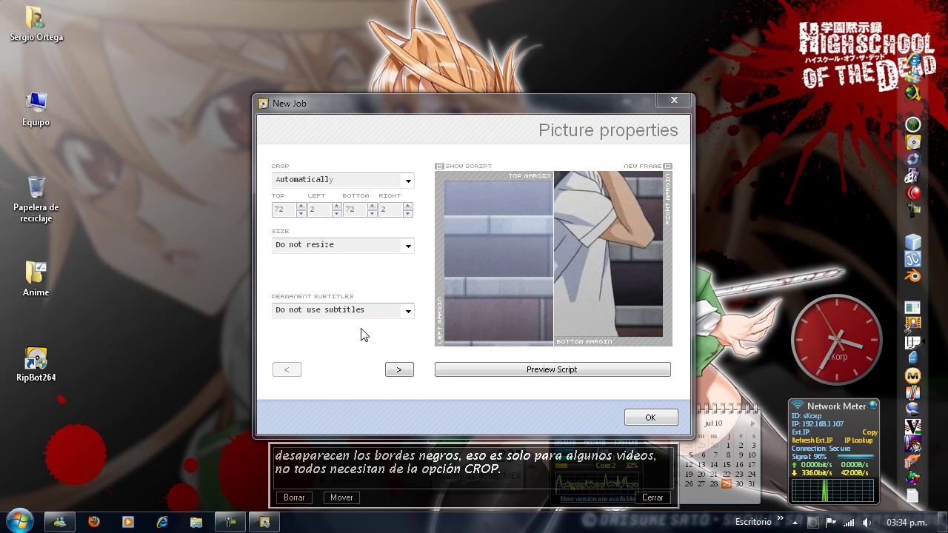
Append "redimencionamos de nuevo" to the note and set the picture size to PSP.iPhone 480x272 [1,78:1].
{"action": "type", "text": " redimencionamos de nuevo"}
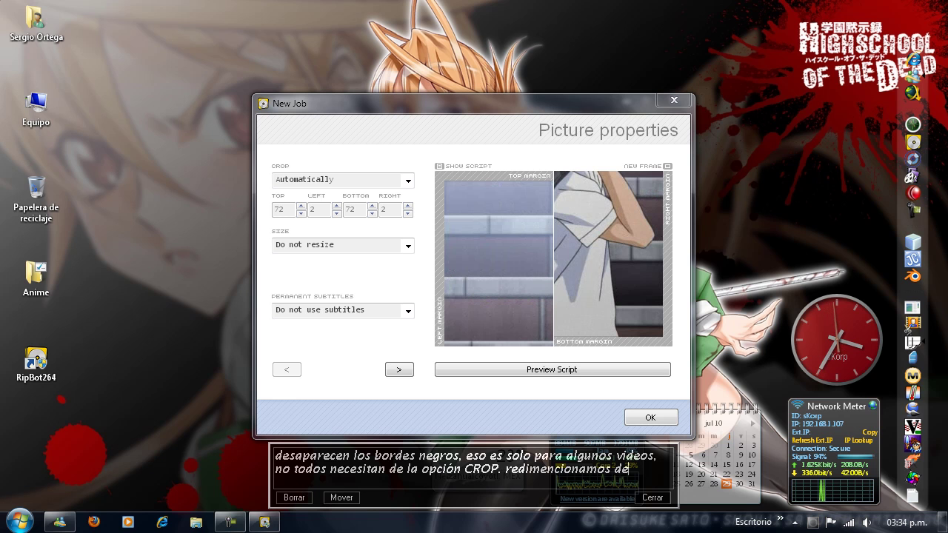
{"action": "left_click", "coordinate": [342, 248]}
{"action": "left_click", "coordinate": [355, 331]}
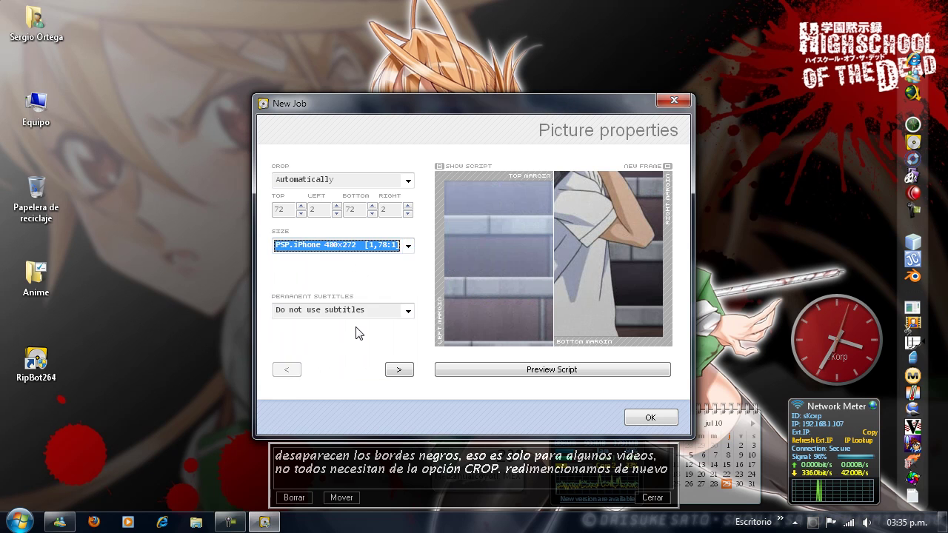
Replace the note with "avanzamos > otra vez" and advance the picture properties two pages to the denoise and color settings.
{"action": "left_click", "coordinate": [295, 498]}
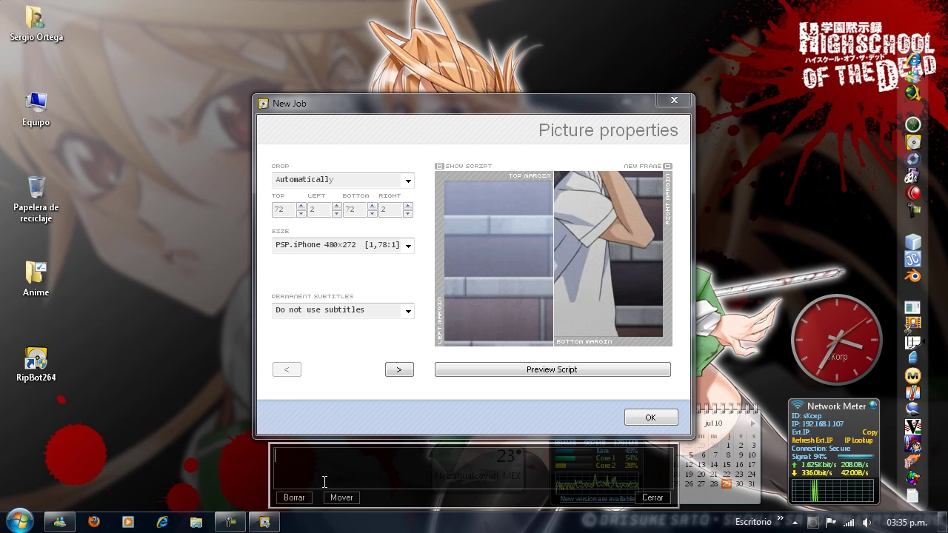
{"action": "type", "text": "avanzamos >"}
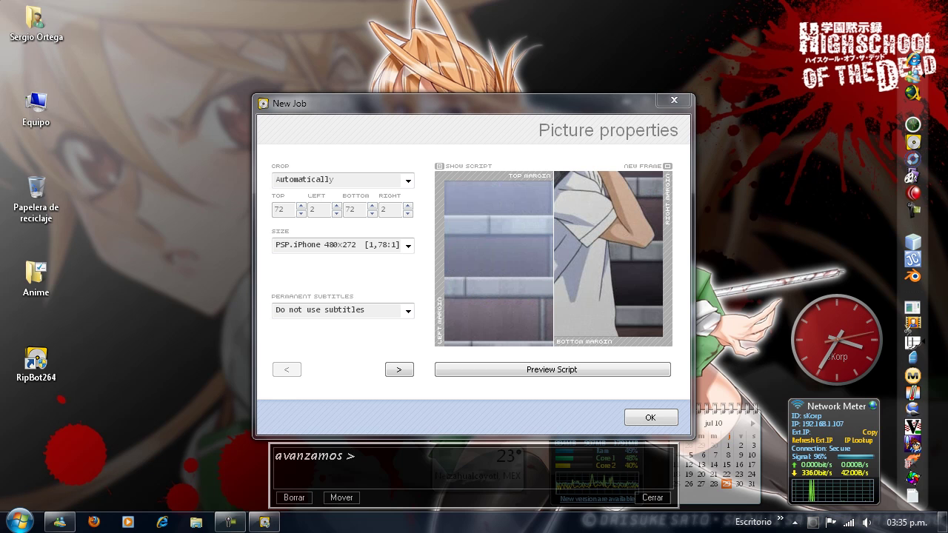
{"action": "left_click", "coordinate": [399, 369]}
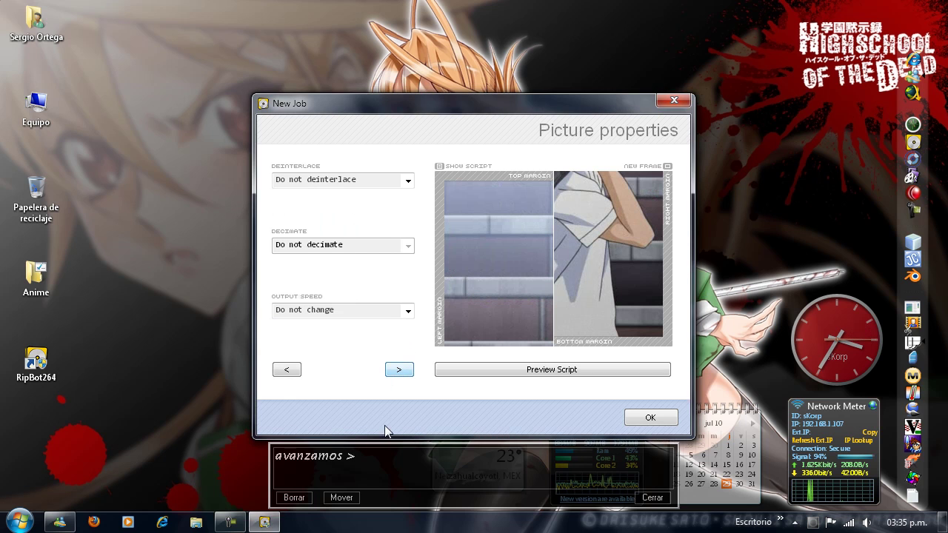
{"action": "left_click", "coordinate": [384, 458]}
{"action": "type", "text": "otra vez"}
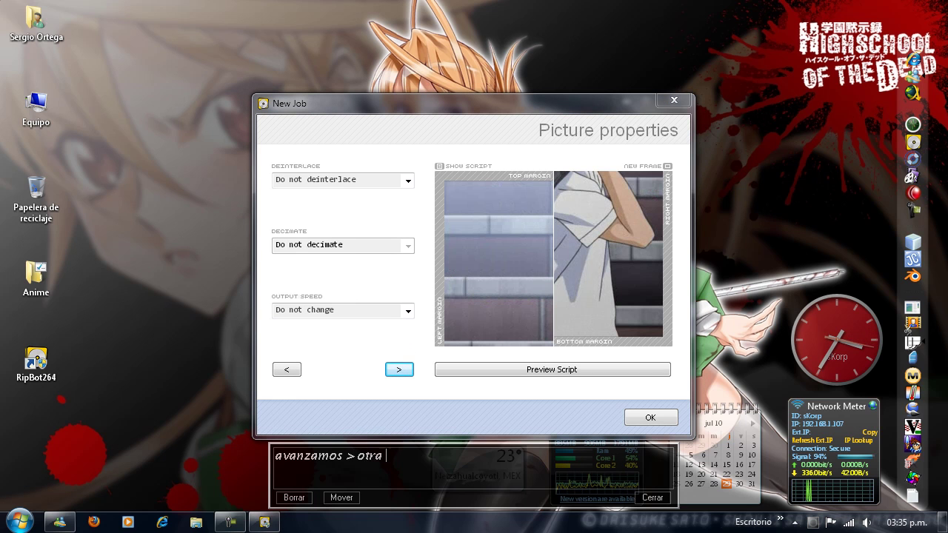
{"action": "left_click", "coordinate": [400, 369]}
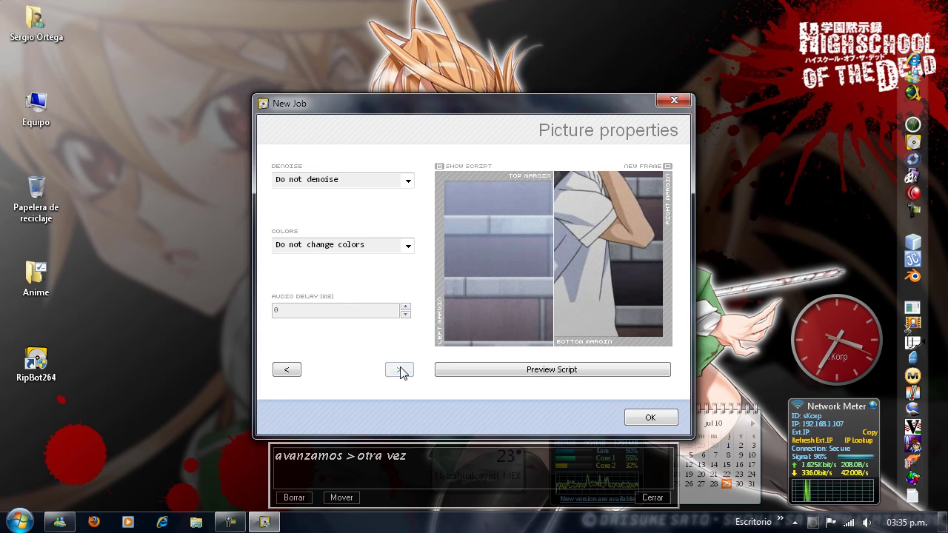
Replace the note with "aqui esta la opción Denoise, solo usala si tienes un procesador potente, minimo doble nucleo".
{"action": "left_click", "coordinate": [299, 498]}
{"action": "type", "text": "aq"}
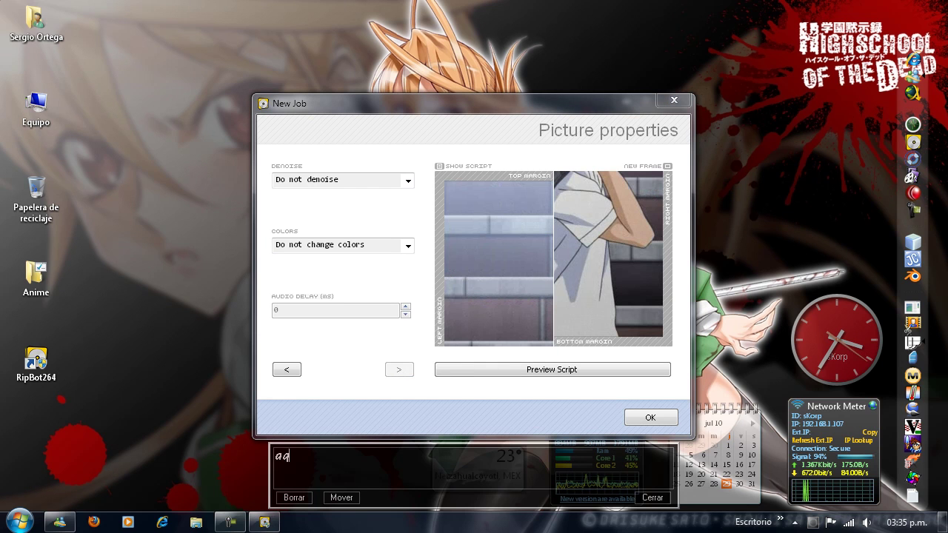
{"action": "type", "text": "ui esta la opción Denoise"}
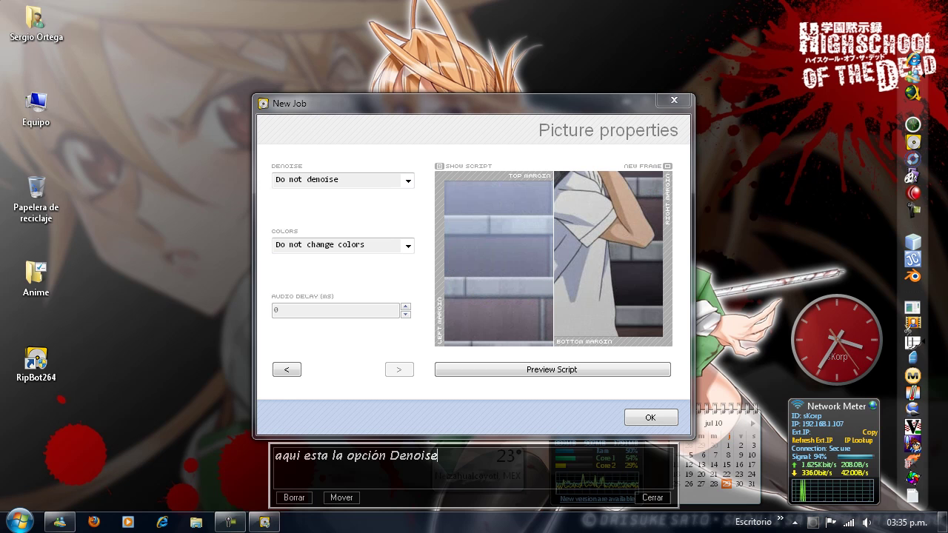
{"action": "type", "text": ", solo usal"}
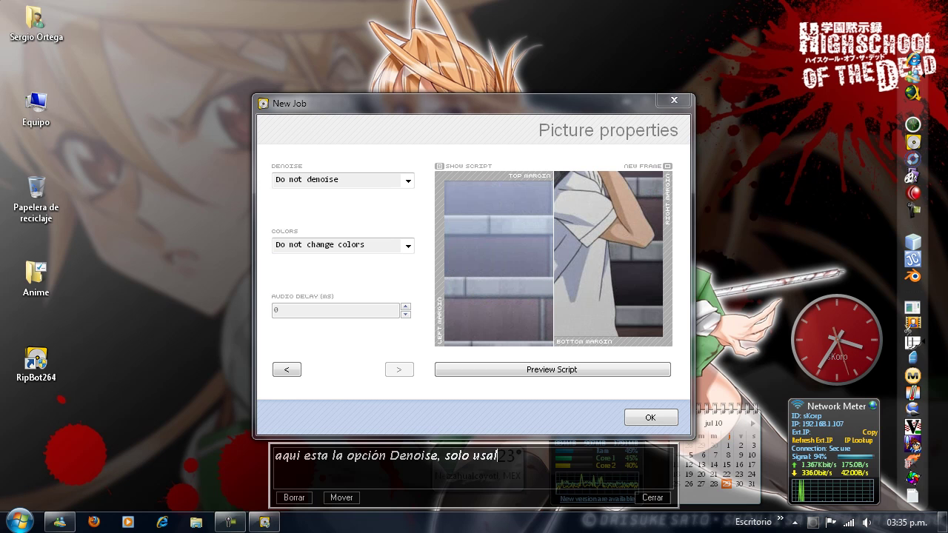
{"action": "type", "text": "a si tienes un"}
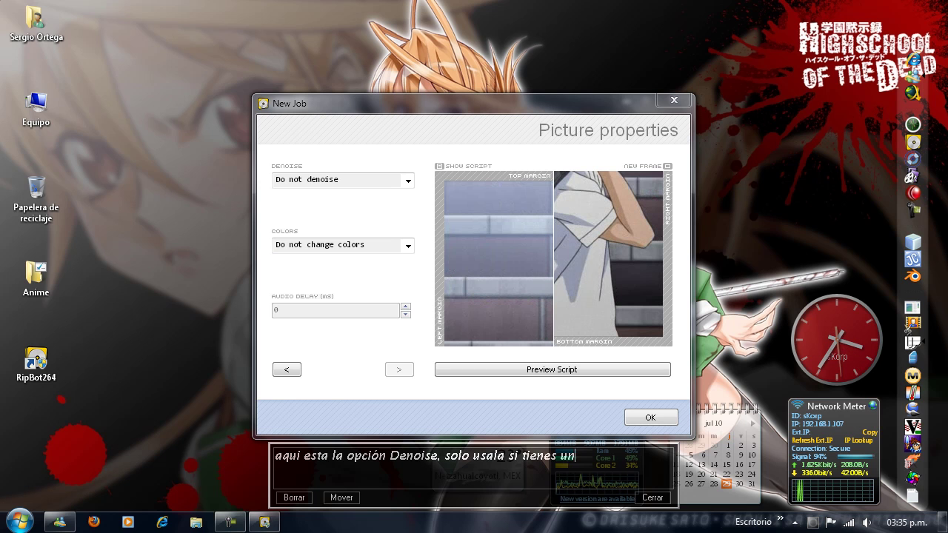
{"action": "type", "text": " procesado"}
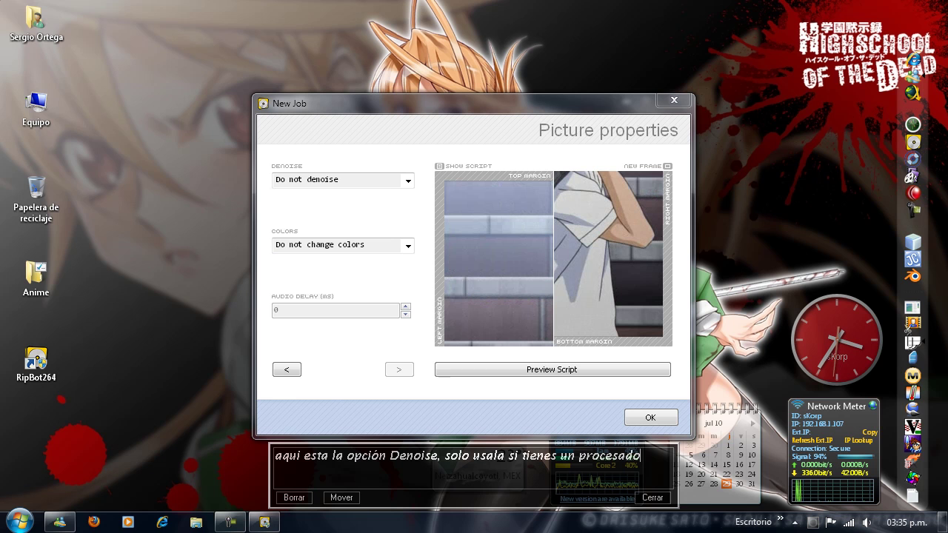
{"action": "type", "text": "r potente"}
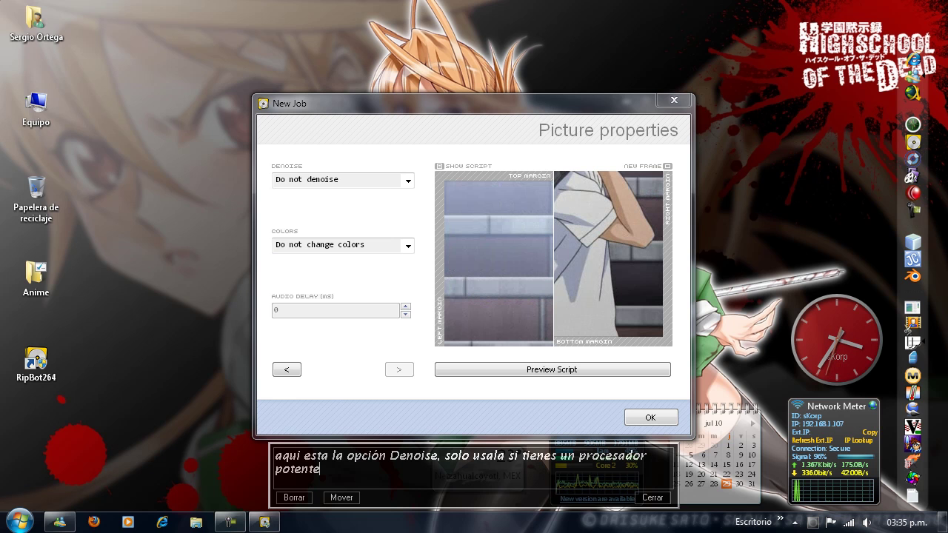
{"action": "type", "text": ", mi"}
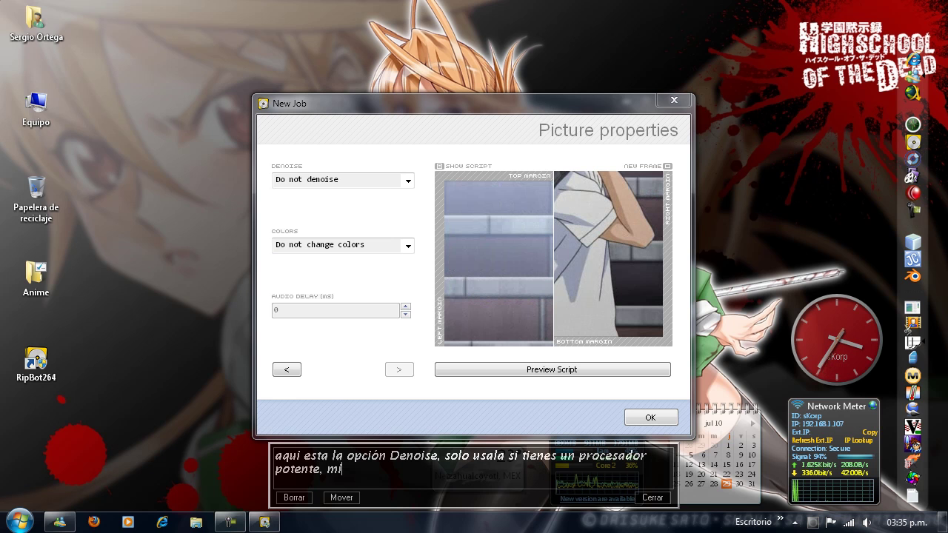
{"action": "type", "text": "nimo doble nucleo"}
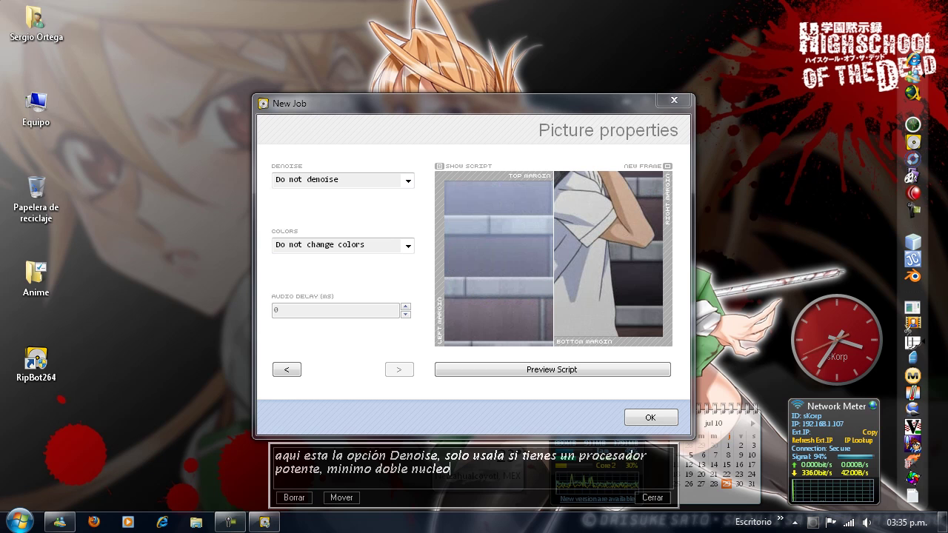
Append ", si no dejala asi, si si selecciona ANIME" to the note and set Denoise to ANIME.
{"action": "type", "text": ", "}
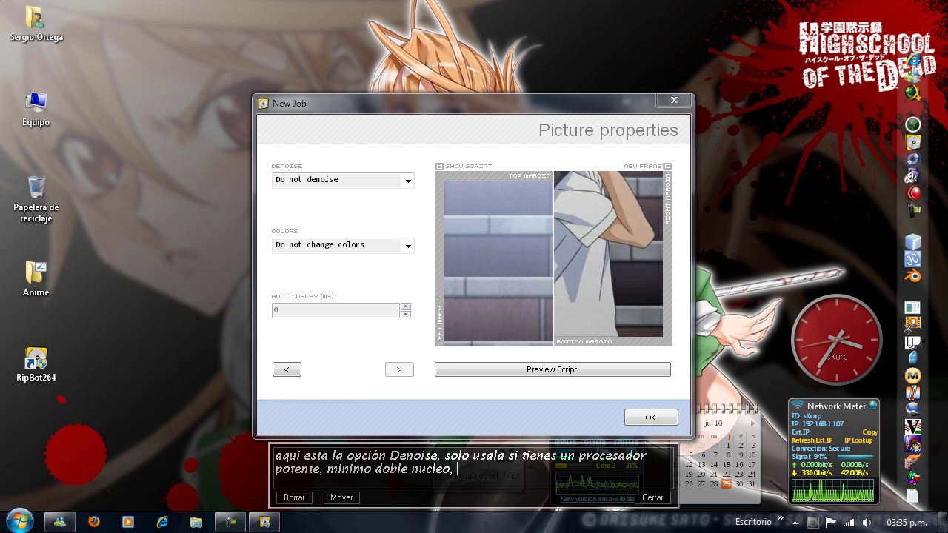
{"action": "type", "text": "si no dejala asi"}
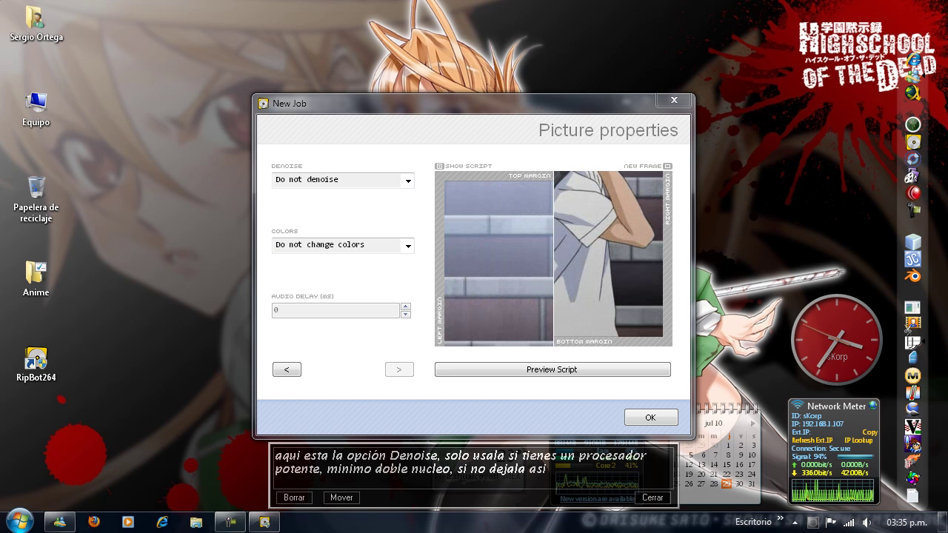
{"action": "type", "text": ", "}
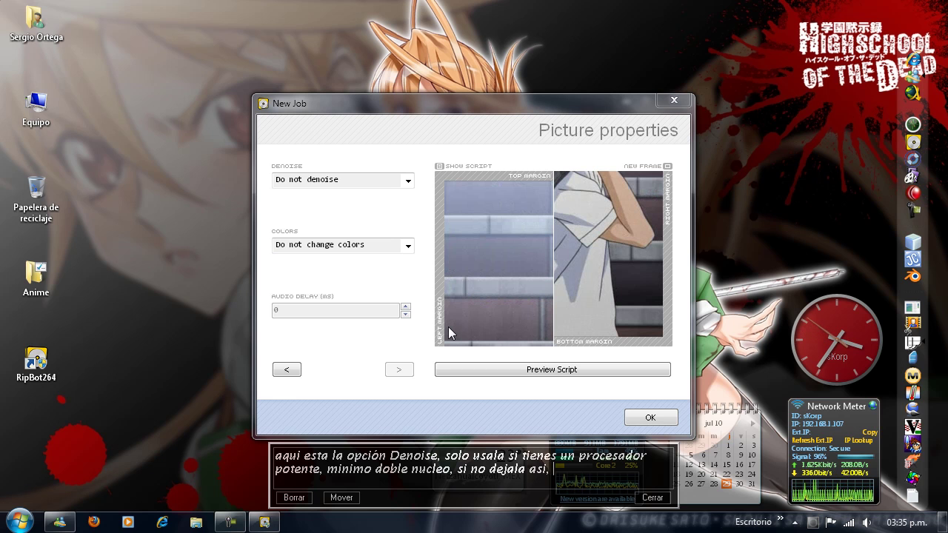
{"action": "type", "text": "si si,"}
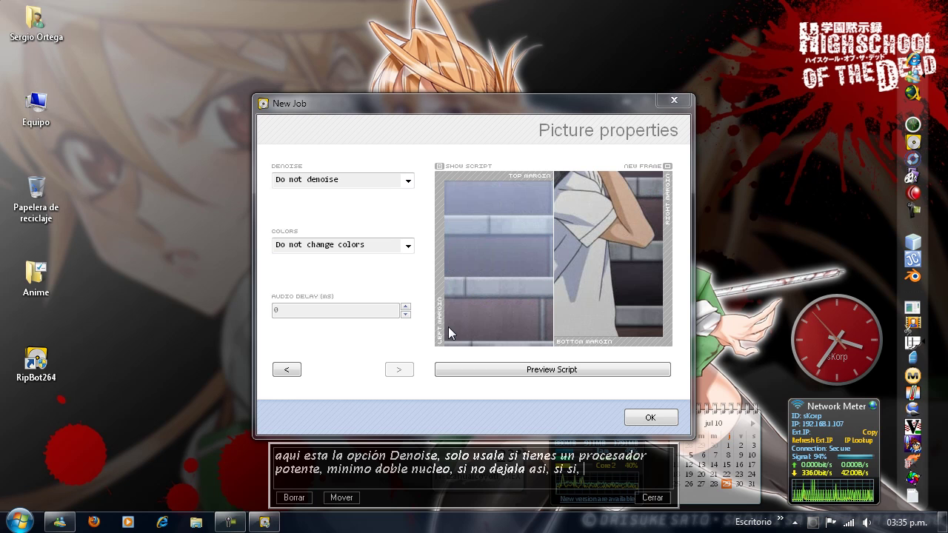
{"action": "key", "text": "BackSpace"}
{"action": "key", "text": "BackSpace"}
{"action": "key", "text": "BackSpace"}
{"action": "type", "text": "i selecciona "}
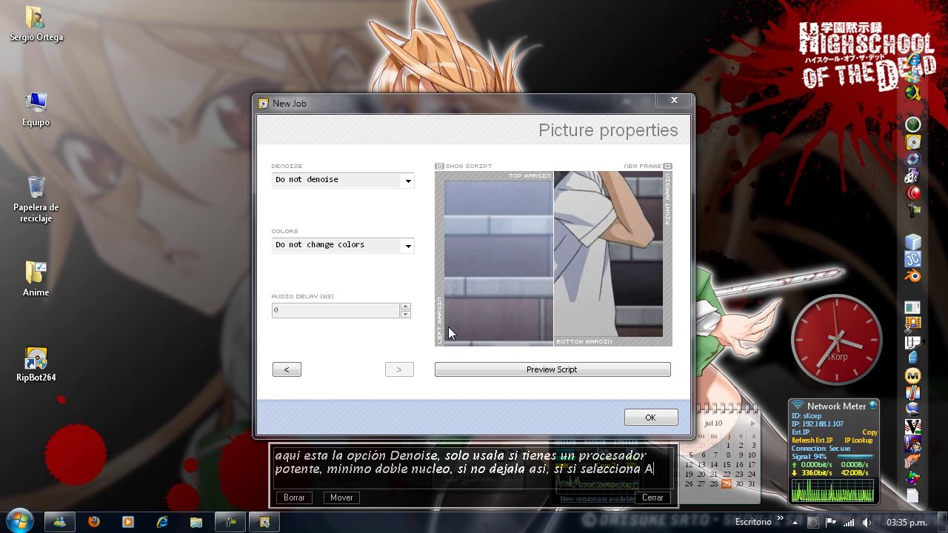
{"action": "type", "text": "ANIME"}
{"action": "left_click", "coordinate": [408, 180]}
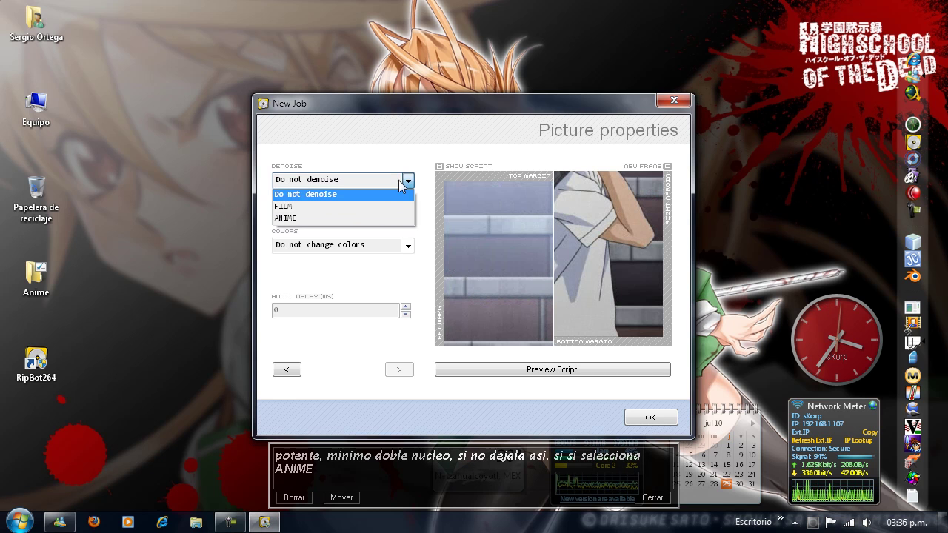
{"action": "left_click", "coordinate": [344, 219]}
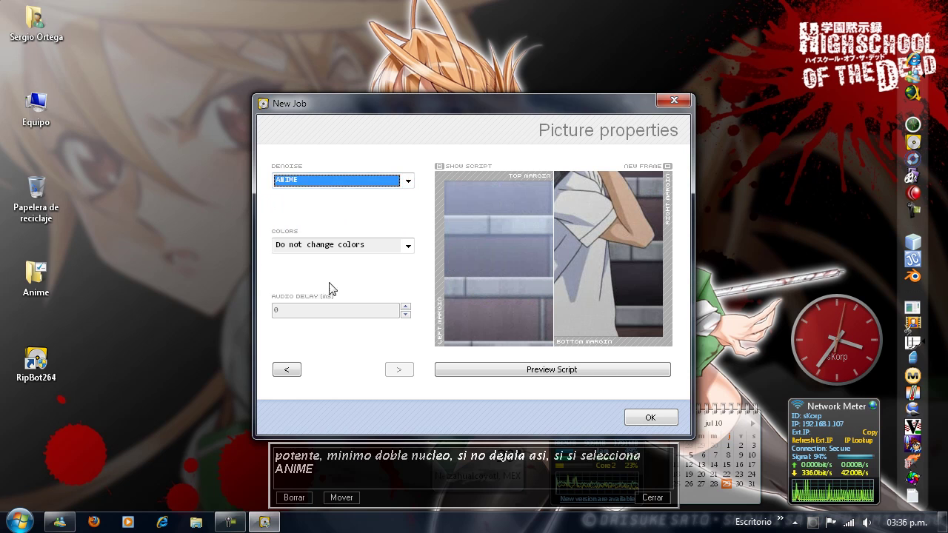
Replace the note with "optimizamos los colores" and set the picture's colors to Use Tweak function.
{"action": "left_click", "coordinate": [294, 498]}
{"action": "type", "text": "imiza"}
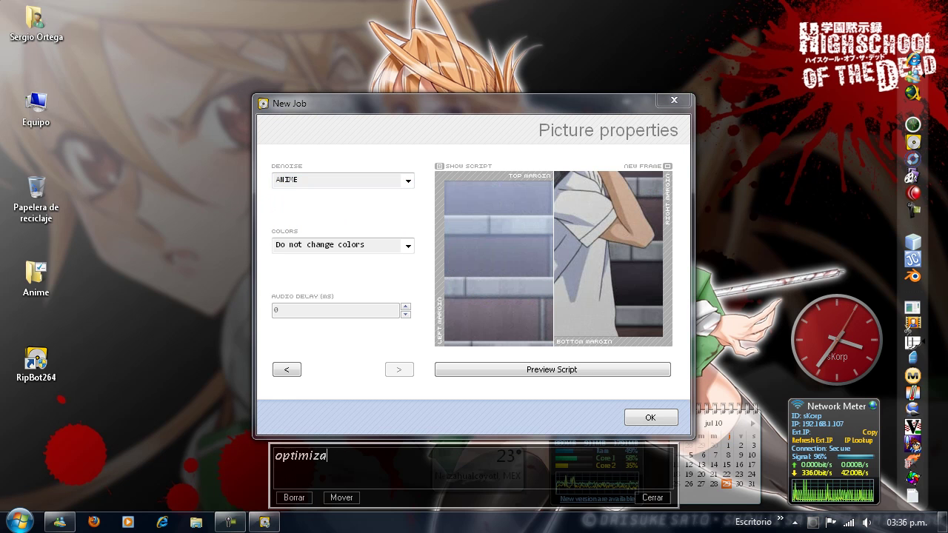
{"action": "type", "text": "mos los colores"}
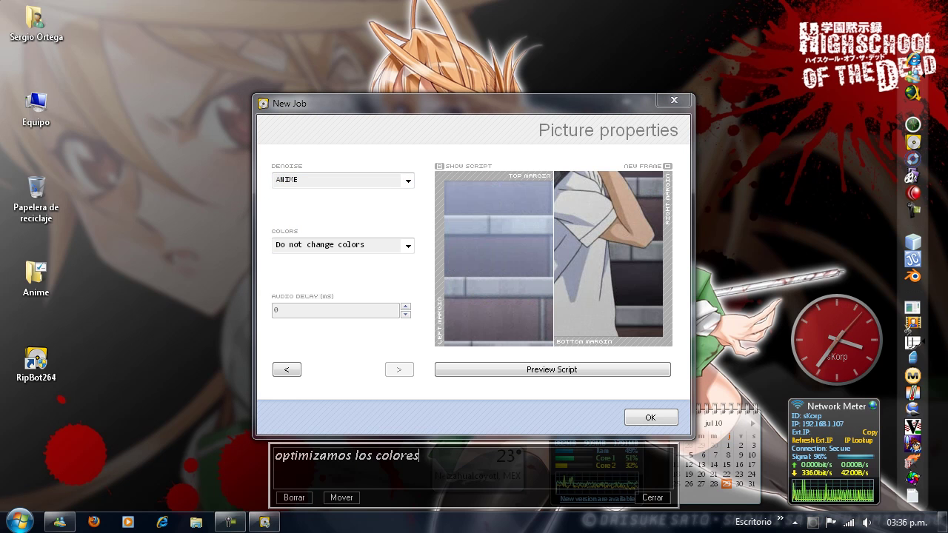
{"action": "left_click", "coordinate": [354, 253]}
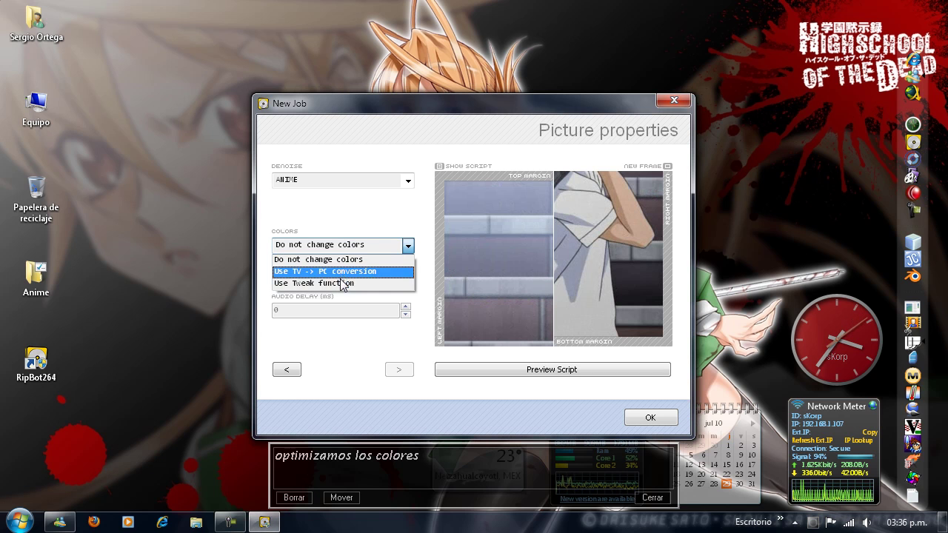
{"action": "left_click", "coordinate": [339, 282]}
{"action": "left_click", "coordinate": [337, 272]}
Note instead: "yo uso 1.3 en SATuration asi se ven mejor en la psp, pero puedes experimentar con las demas opción para que veas como varia el resultado.".
{"action": "left_click", "coordinate": [295, 498]}
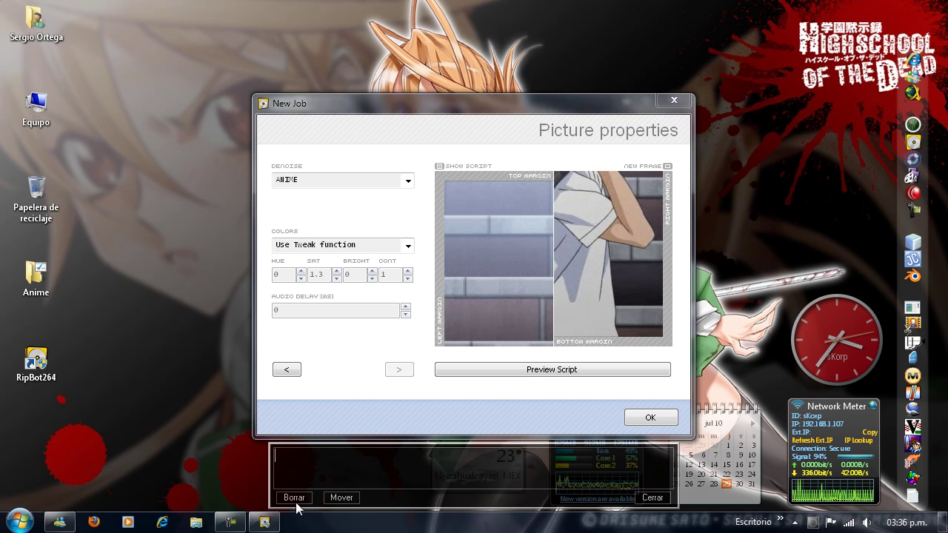
{"action": "type", "text": "yo uso "}
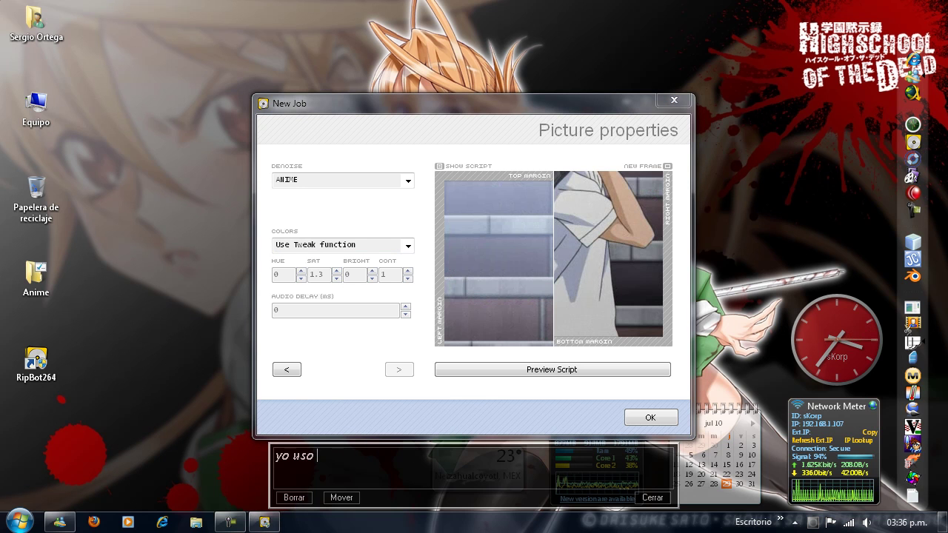
{"action": "type", "text": "1.3 en SATuration asi se"}
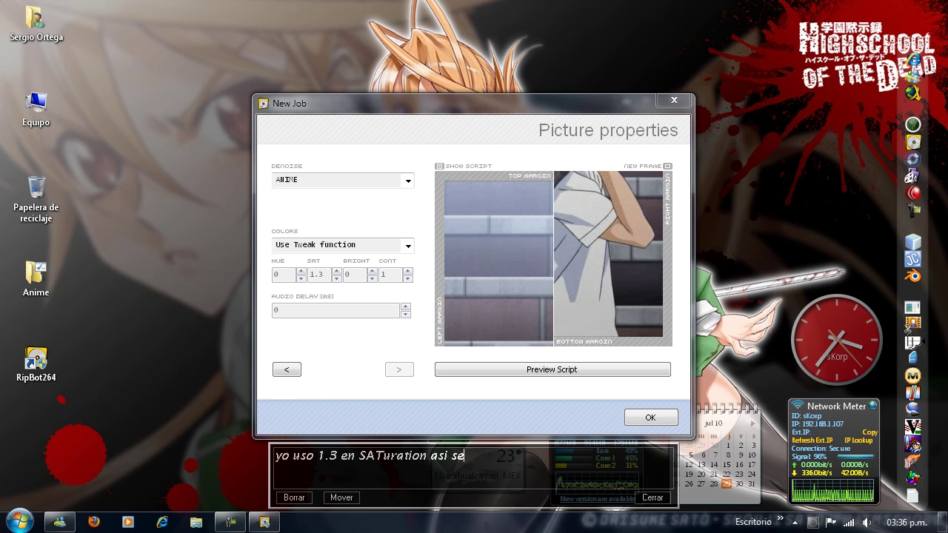
{"action": "type", "text": " ven mejor en la psp, pero puedes experimentar con las demas opción"}
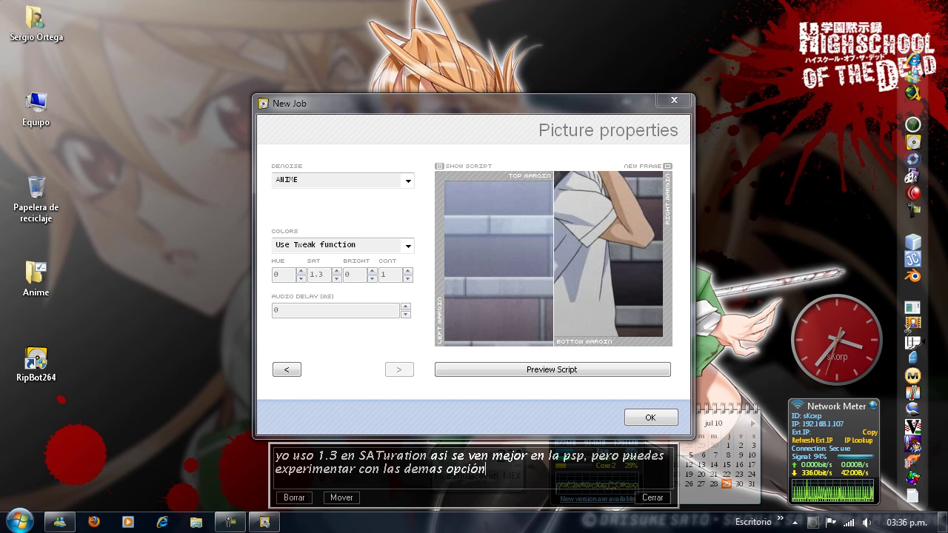
{"action": "type", "text": " para que veas como"}
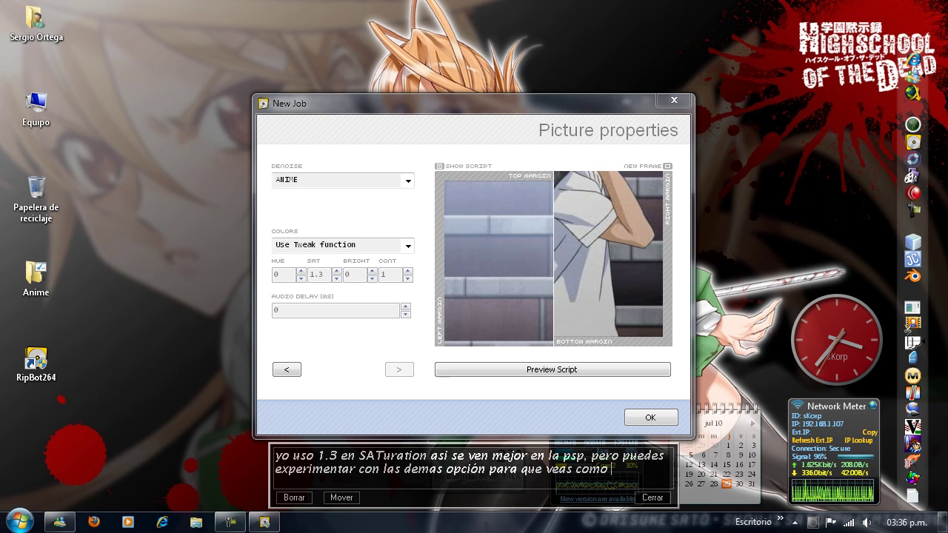
{"action": "type", "text": " varia el resultado."}
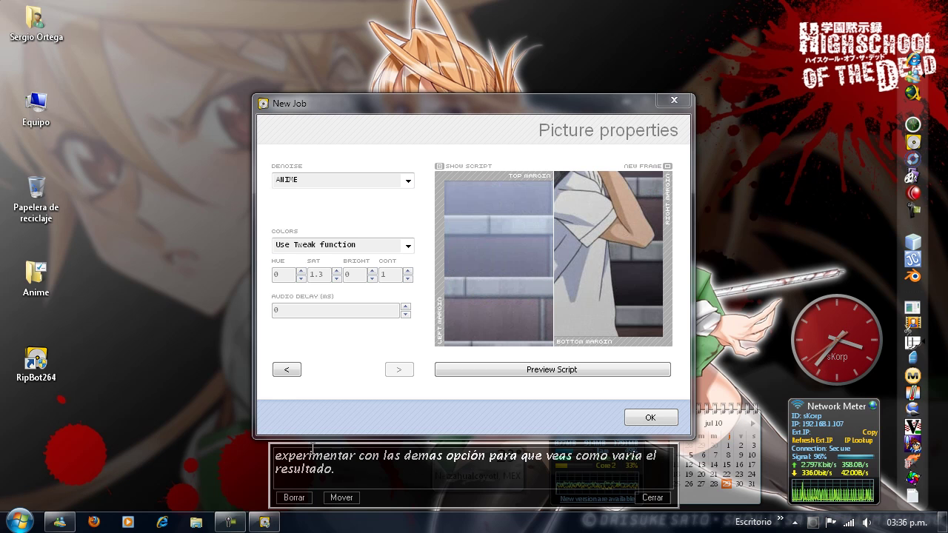
Replace the note with "previsualizamos" and open a preview of the processed video.
{"action": "left_click", "coordinate": [305, 498]}
{"action": "type", "text": "previsualizamos"}
{"action": "left_click", "coordinate": [455, 369]}
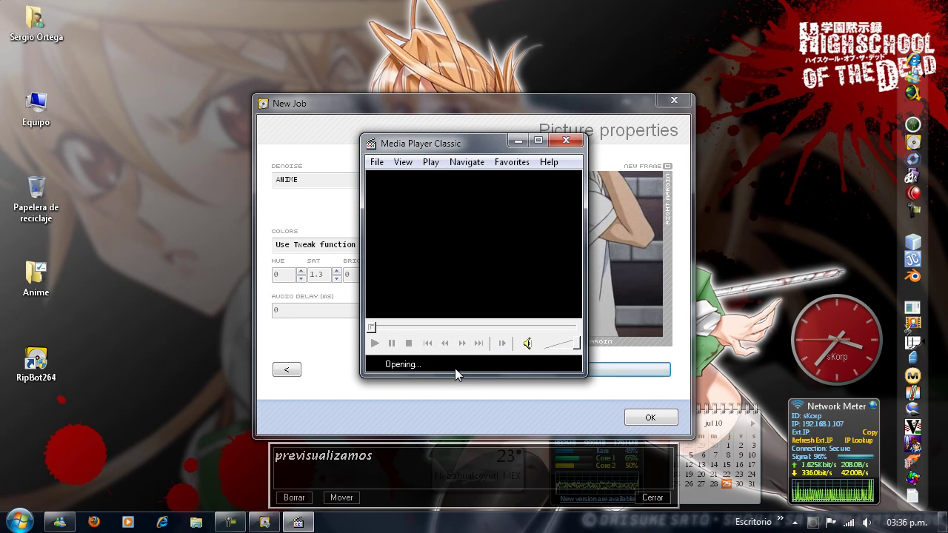
Replace the note with "quedo perfecto, sin bordes y colores optimizados.", resume the preview's playback and close it.
{"action": "left_click", "coordinate": [301, 500]}
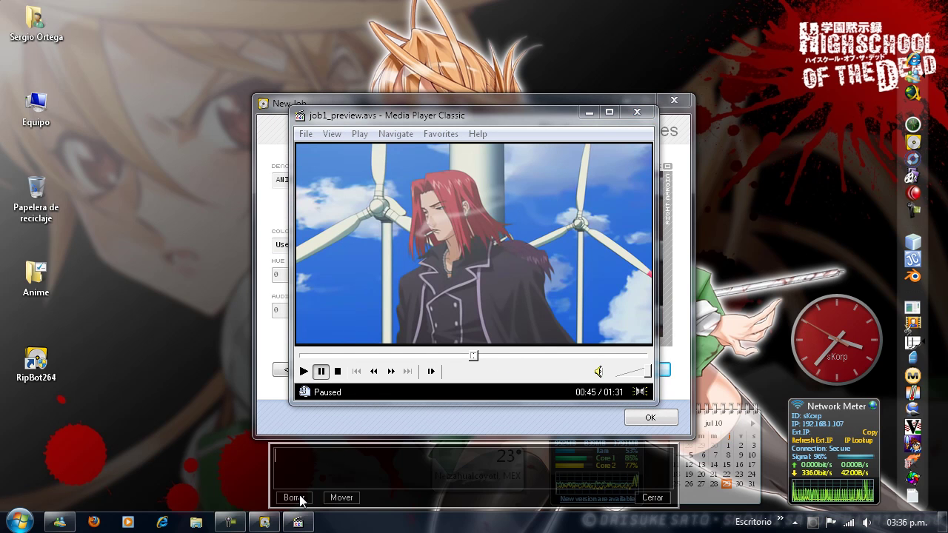
{"action": "type", "text": "quedo perfecto, sin bordes y colores dptimo"}
{"action": "type", "text": "zad"}
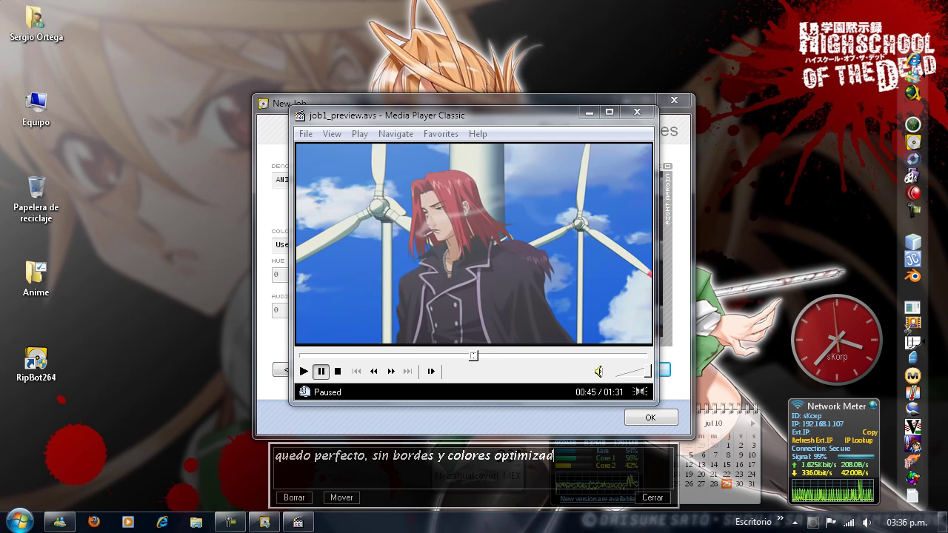
{"action": "type", "text": "os."}
{"action": "left_click", "coordinate": [409, 388]}
{"action": "key", "text": "space"}
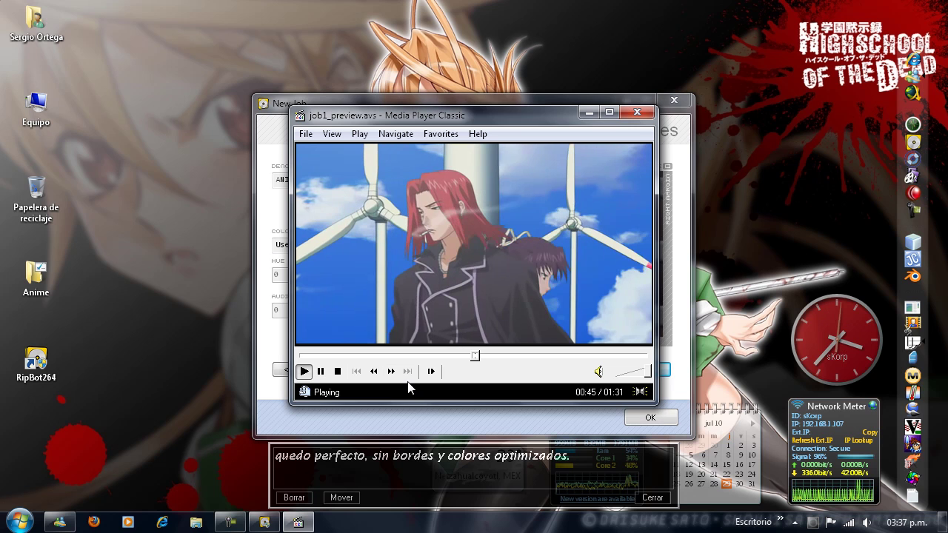
{"action": "left_click", "coordinate": [637, 113]}
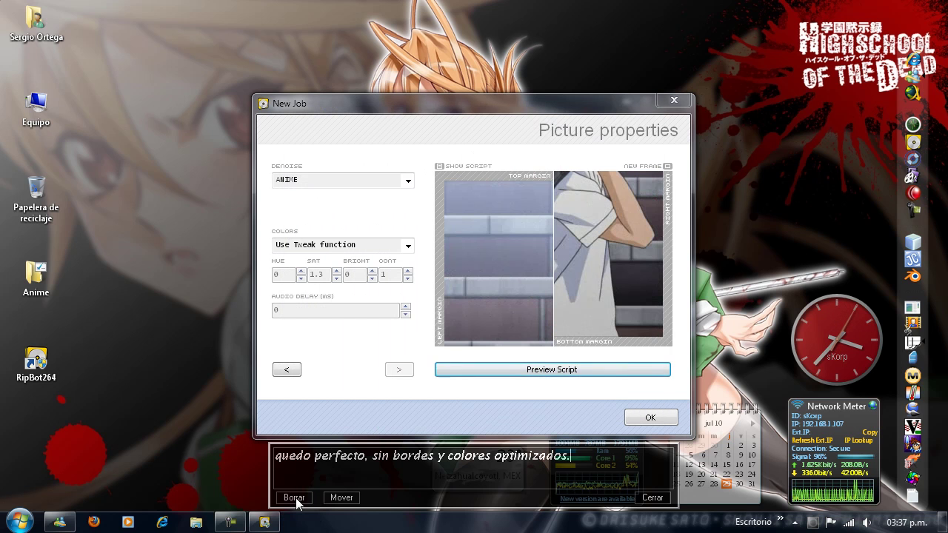
Replace the note with "si quieres una codificación rapida, no uses Denoise.".
{"action": "left_click", "coordinate": [302, 499]}
{"action": "type", "text": "si q"}
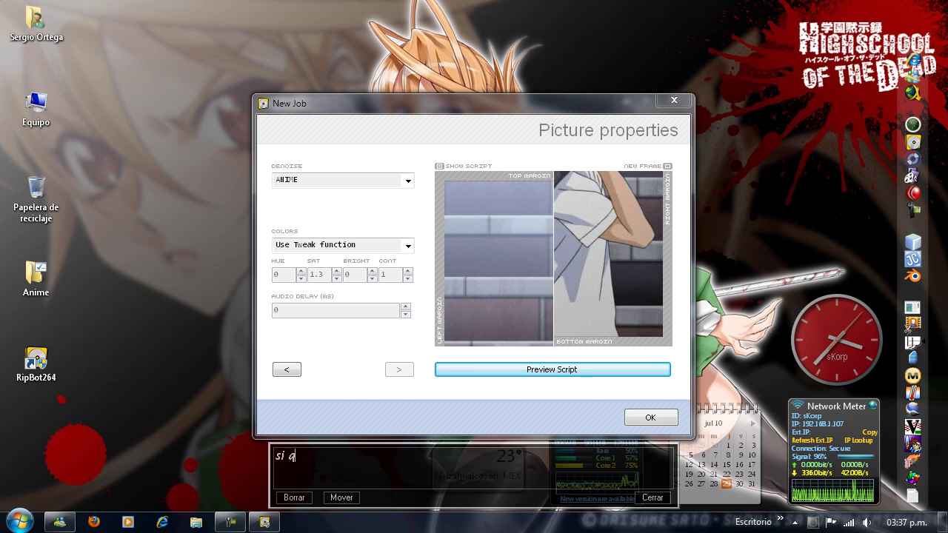
{"action": "type", "text": "uieres una codifica"}
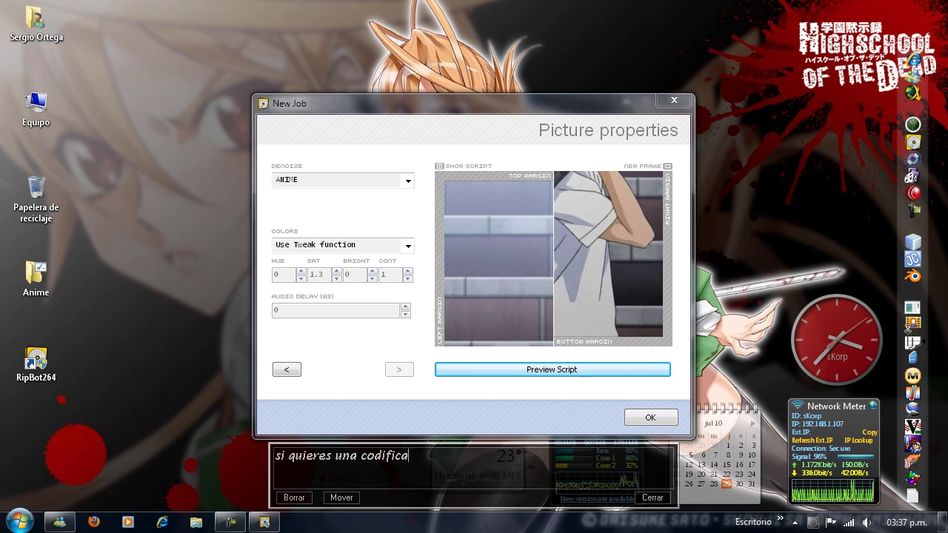
{"action": "type", "text": "ción rapida, uno"}
{"action": "key", "text": "BackSpace"}
{"action": "key", "text": "BackSpace"}
{"action": "key", "text": "BackSpace"}
{"action": "type", "text": "no "}
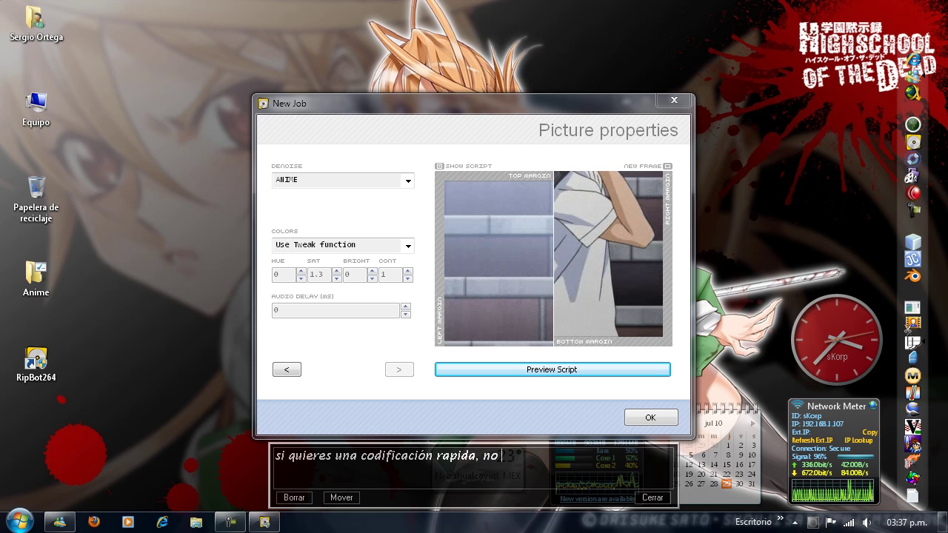
{"action": "type", "text": "uses Denoise."}
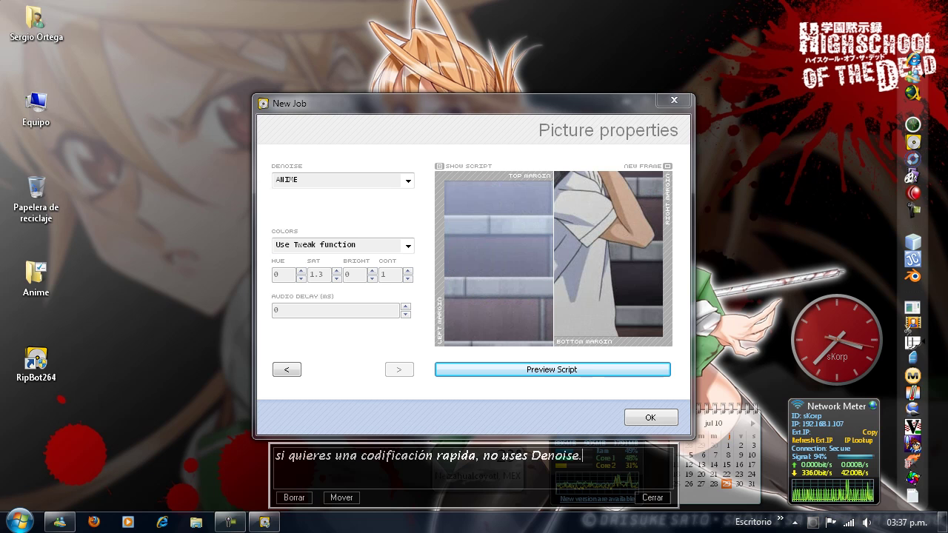
Set the picture's denoise option to Do not denoise, then preview the processed video and close the preview.
{"action": "left_click", "coordinate": [361, 181]}
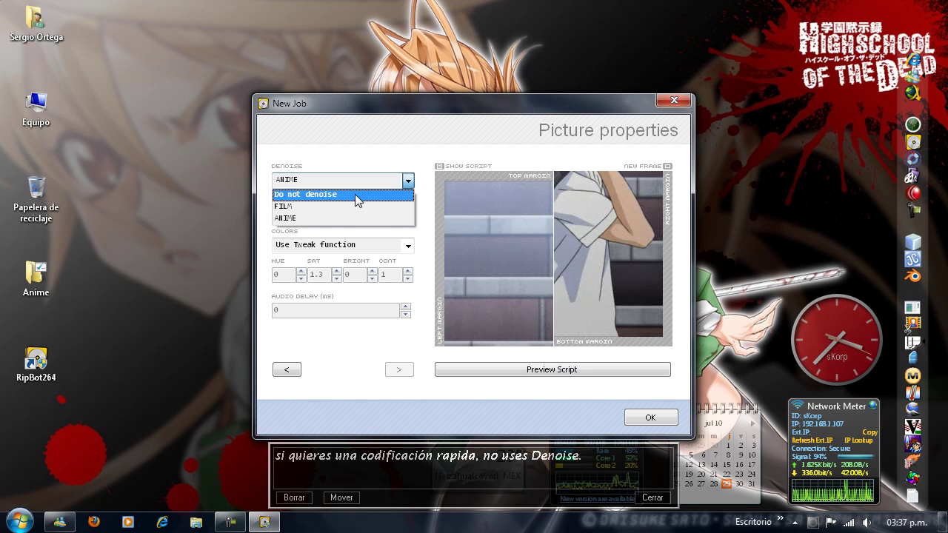
{"action": "left_click", "coordinate": [355, 194]}
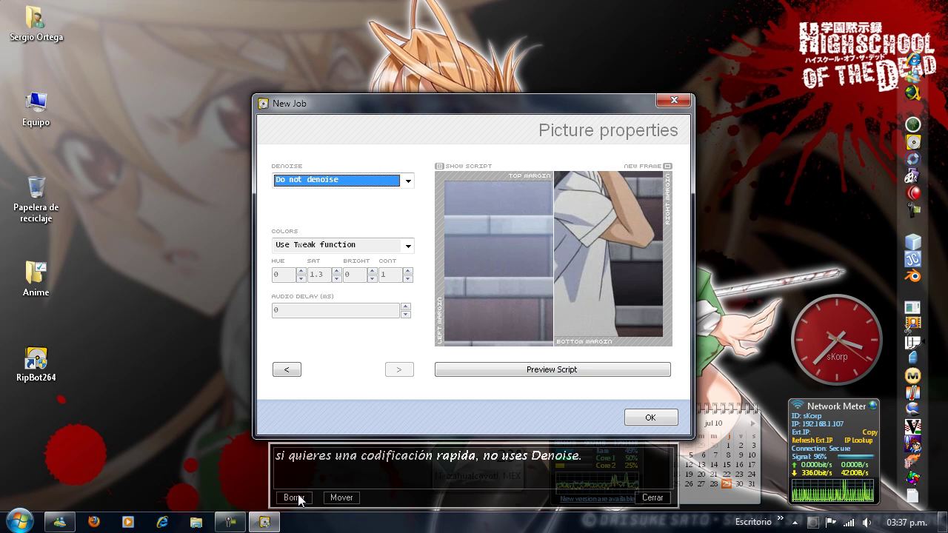
{"action": "left_click", "coordinate": [454, 370]}
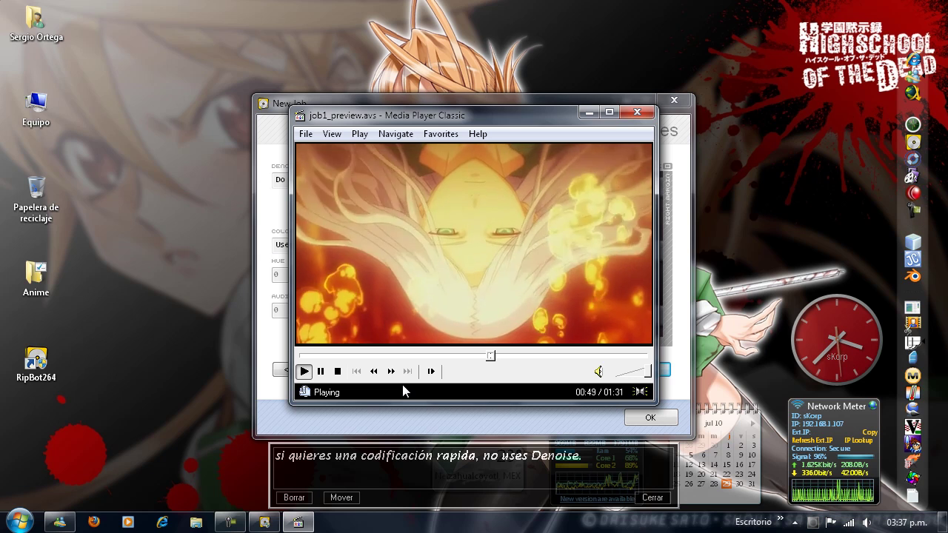
{"action": "left_click", "coordinate": [636, 114]}
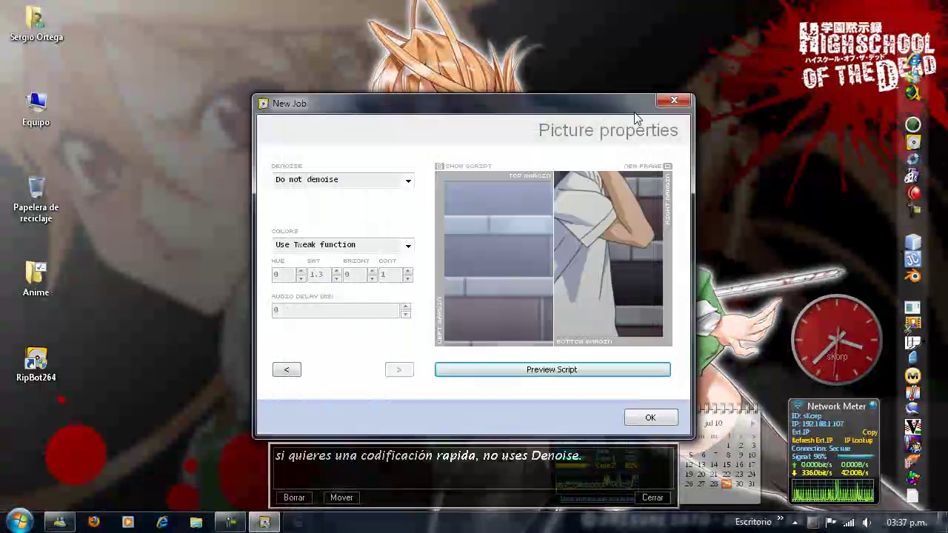
Replace the note with "presiona ok" and accept the picture properties.
{"action": "left_click", "coordinate": [299, 501]}
{"action": "type", "text": "presiona ok"}
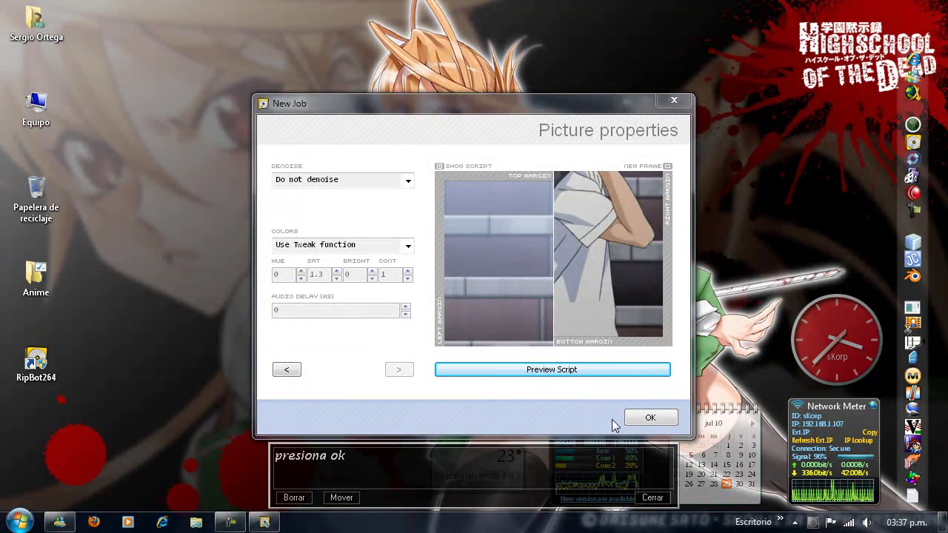
{"action": "left_click", "coordinate": [649, 419]}
Replace the note with "esperamos..." and after that with "puedes renombrar el archivo que se creara".
{"action": "left_click", "coordinate": [295, 499]}
{"action": "type", "text": "esperamos..."}
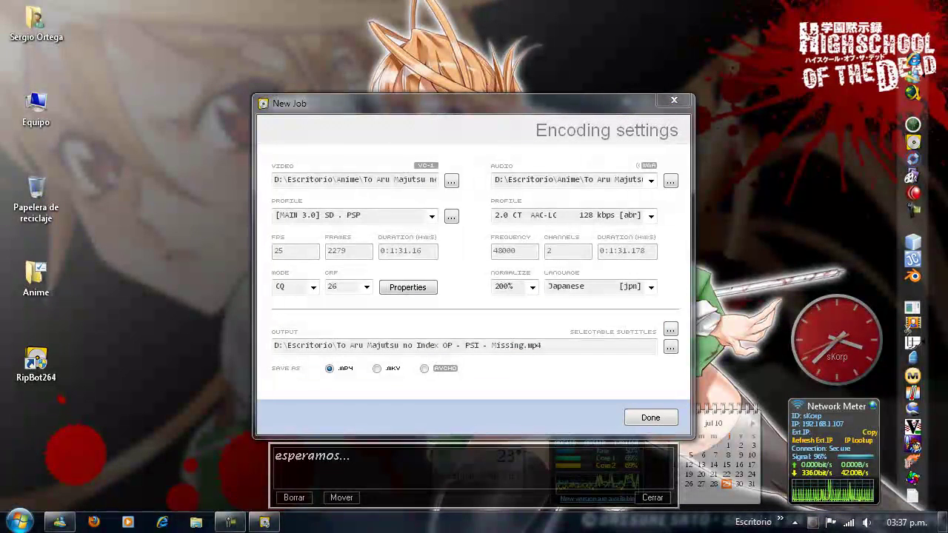
{"action": "left_click", "coordinate": [295, 498]}
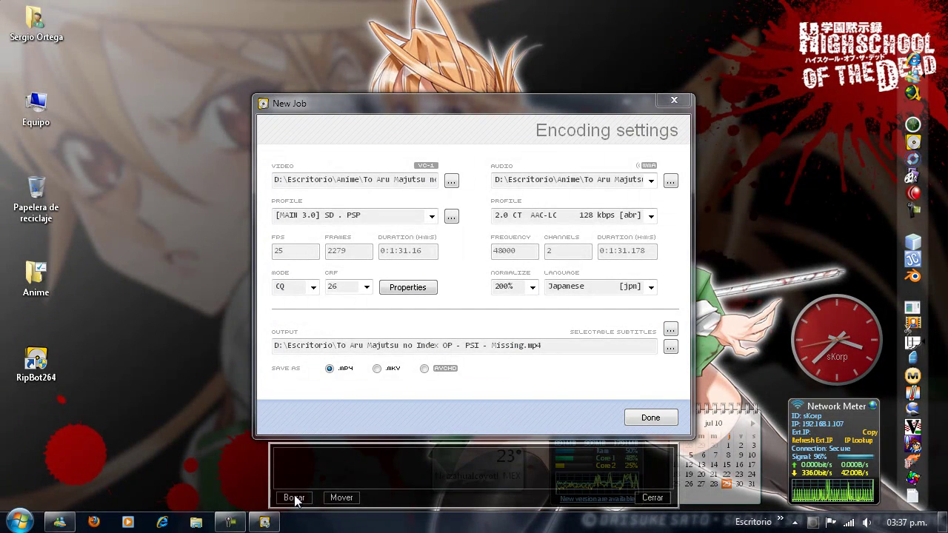
{"action": "type", "text": "puedes renombrar el arc"}
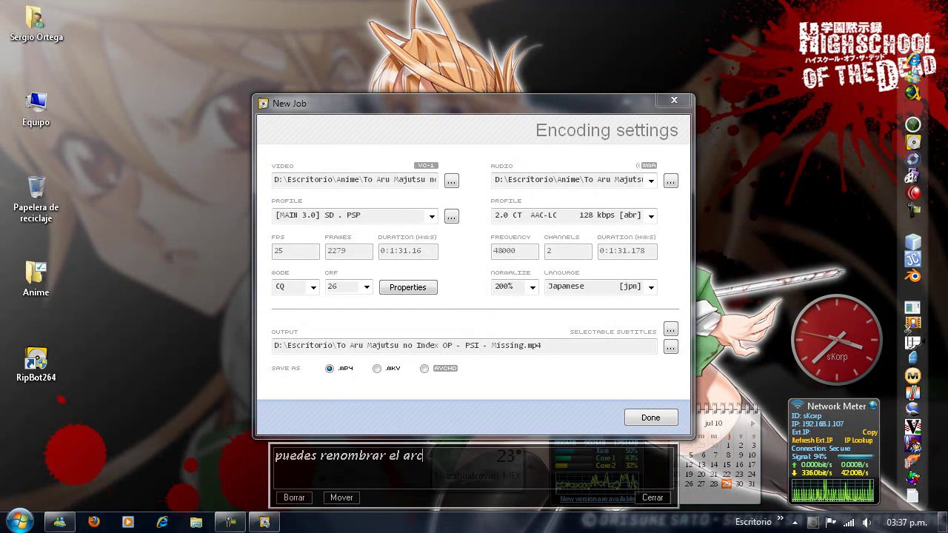
{"action": "type", "text": "hivo que se "}
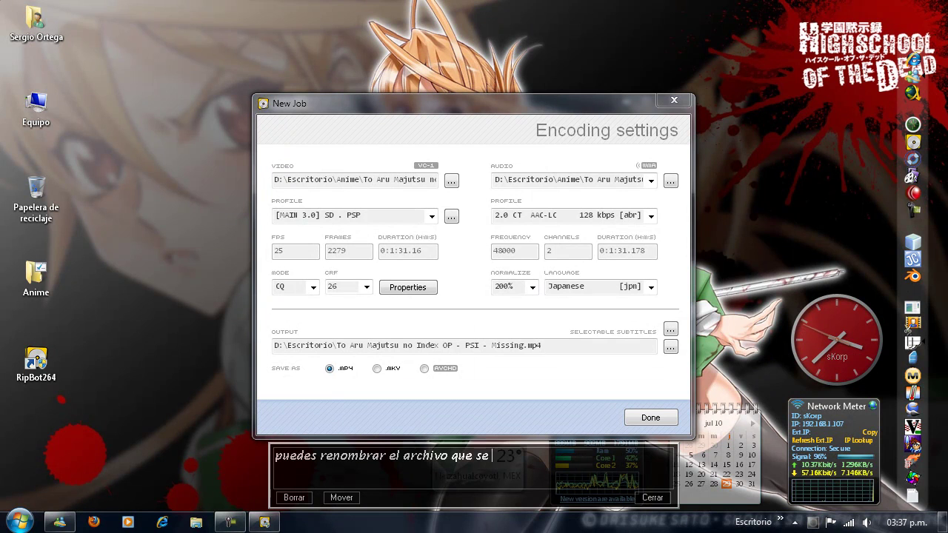
{"action": "type", "text": "creara"}
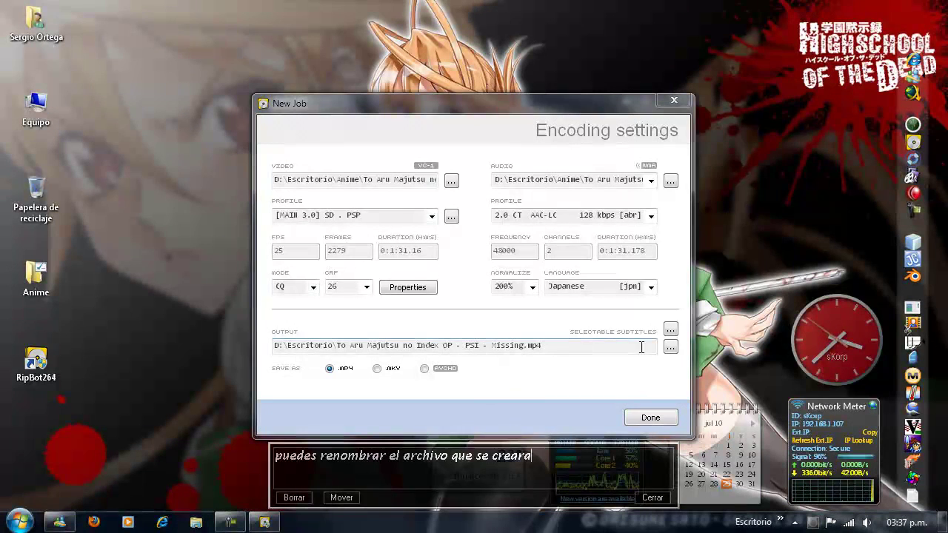
Rename the output file to "To Aru Majutsu no Index OP - PSI - Missing [PSP]", saved on the desktop.
{"action": "left_click", "coordinate": [671, 350]}
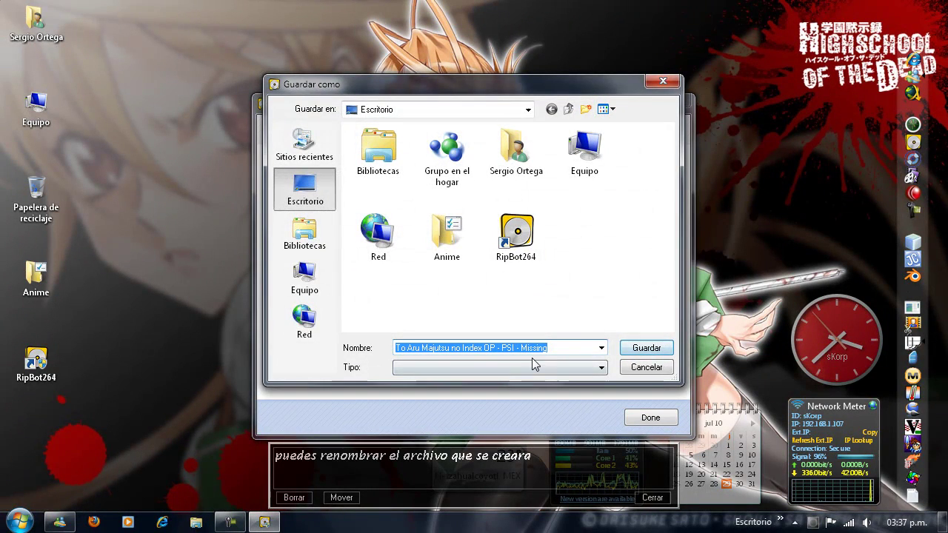
{"action": "key", "text": "End"}
{"action": "type", "text": "["}
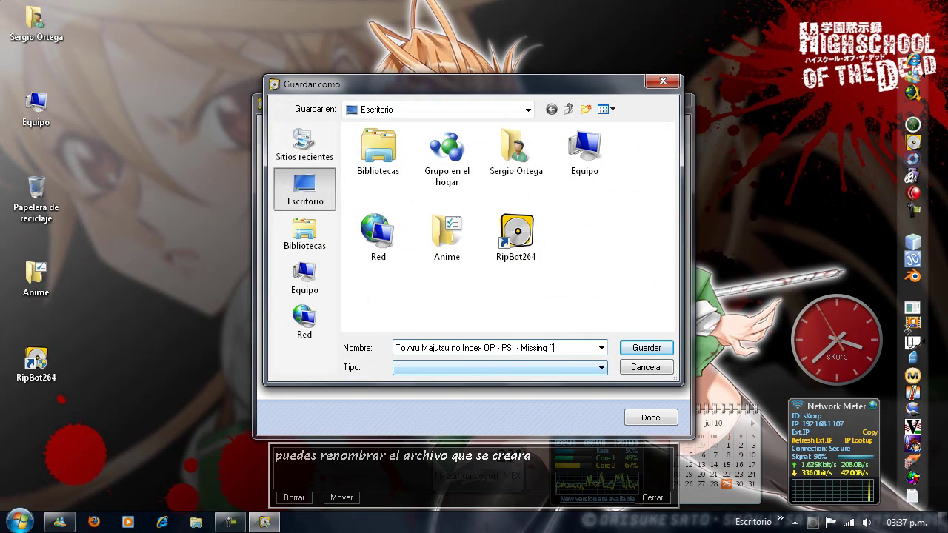
{"action": "type", "text": "PSP]"}
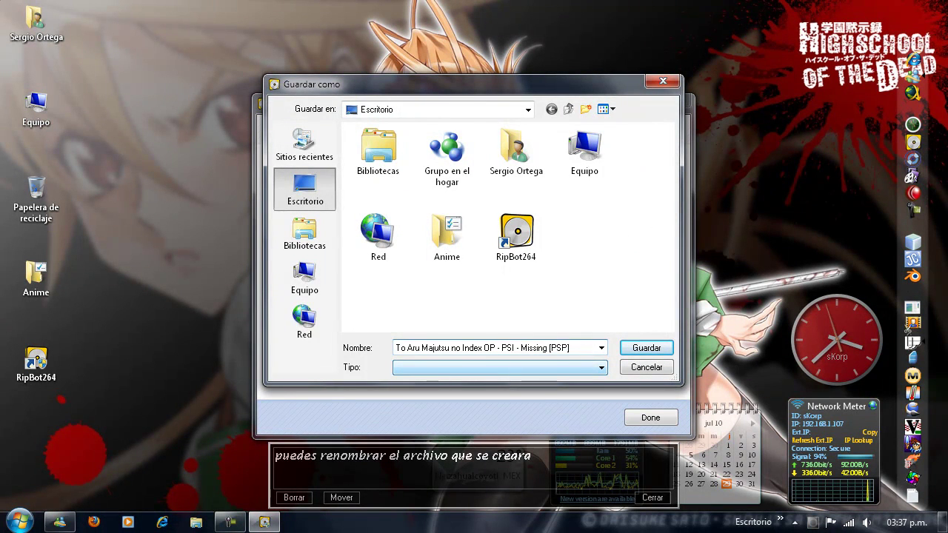
{"action": "left_click", "coordinate": [641, 346]}
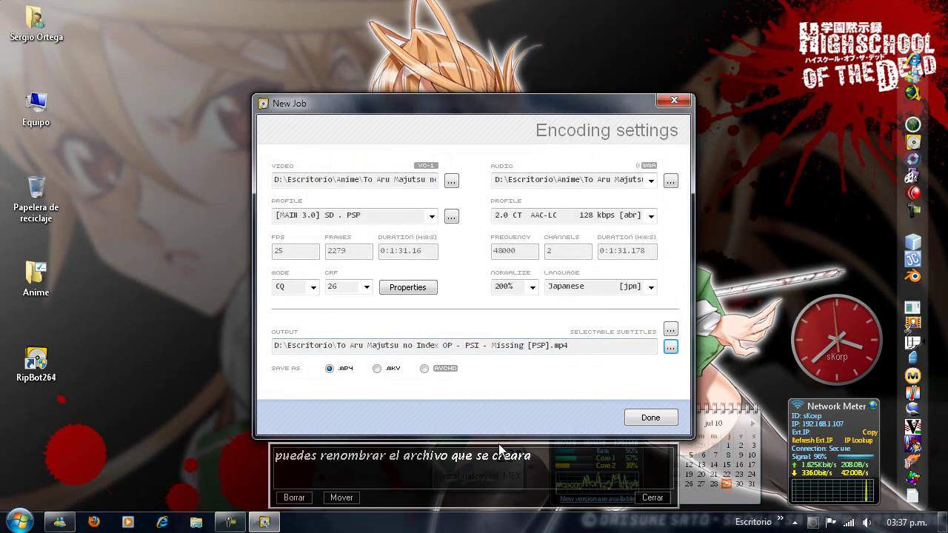
Replace the note with "presiona Done" and finish the encoding settings to add the job to the queue.
{"action": "left_click", "coordinate": [305, 498]}
{"action": "type", "text": "presio"}
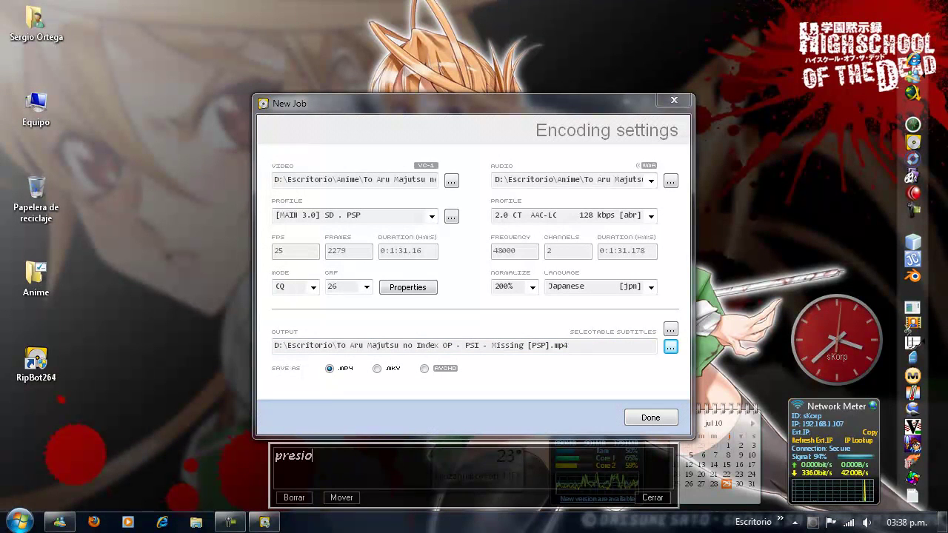
{"action": "type", "text": "na Done"}
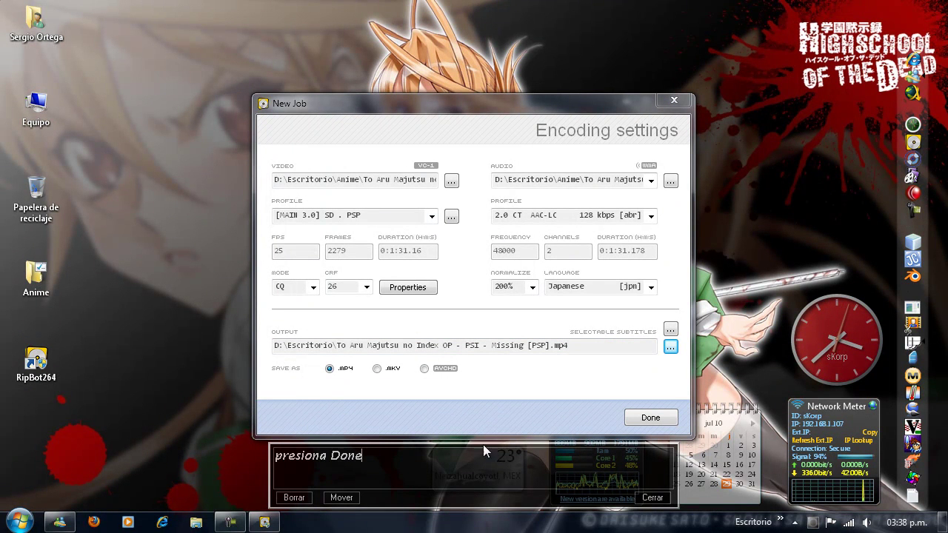
{"action": "left_click", "coordinate": [642, 418]}
Replace the note with "Listo ahora, puedes agregar mas videos con Add o editar el actual seleccionado con Edit o quitarlo con Remove" and select the queued job.
{"action": "left_click", "coordinate": [296, 498]}
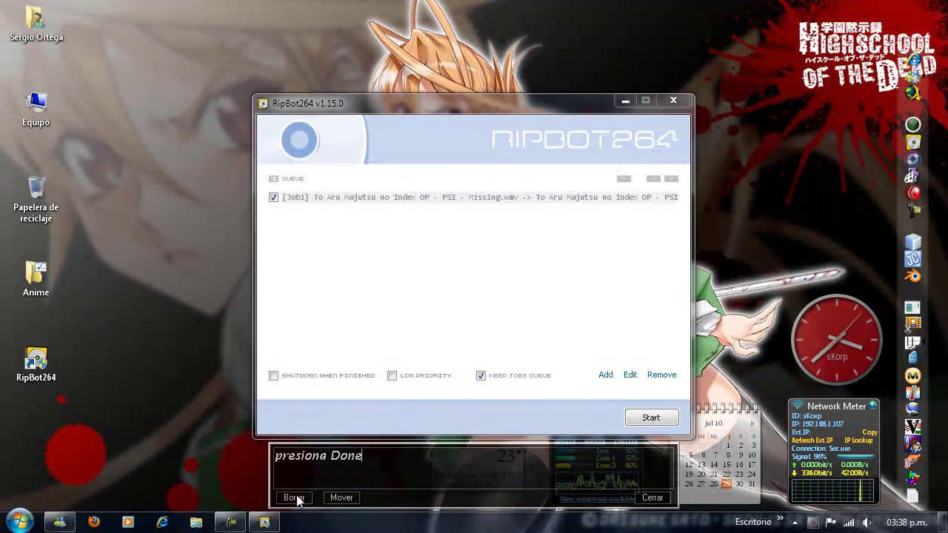
{"action": "type", "text": "Listo ahora"}
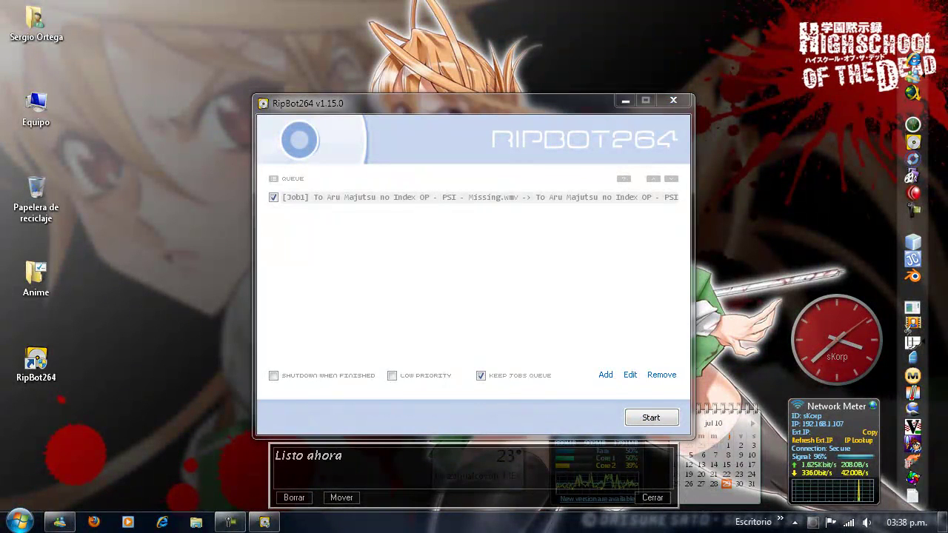
{"action": "type", "text": ", puedes agre"}
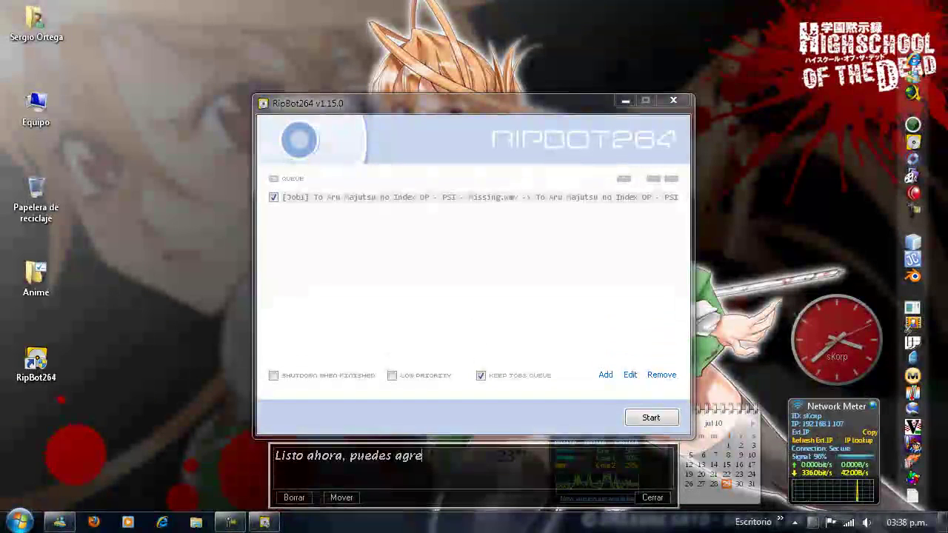
{"action": "type", "text": "gar mas videos con Add o editar el at"}
{"action": "type", "text": "ta"}
{"action": "key", "text": "BackSpace"}
{"action": "type", "text": "ual seleccionado con  Edit o quitarlo con R"}
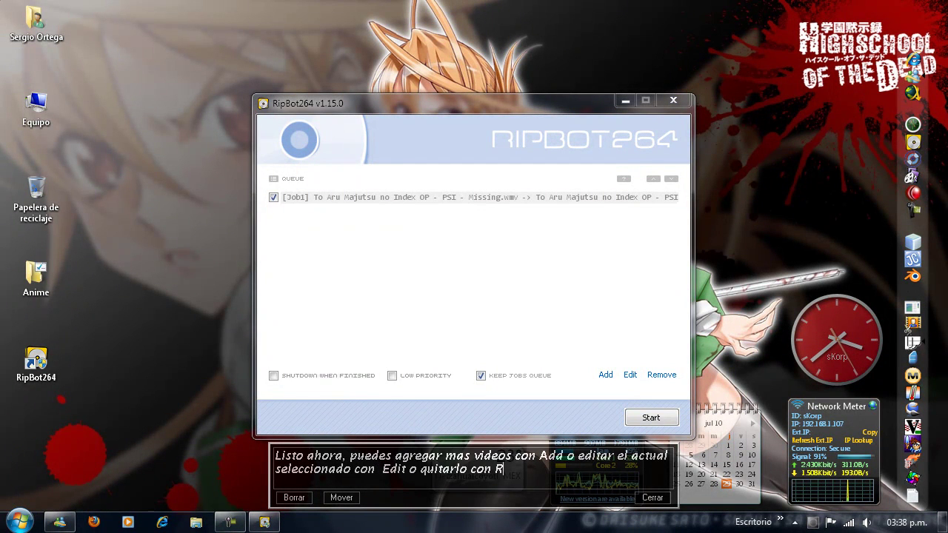
{"action": "type", "text": "emove"}
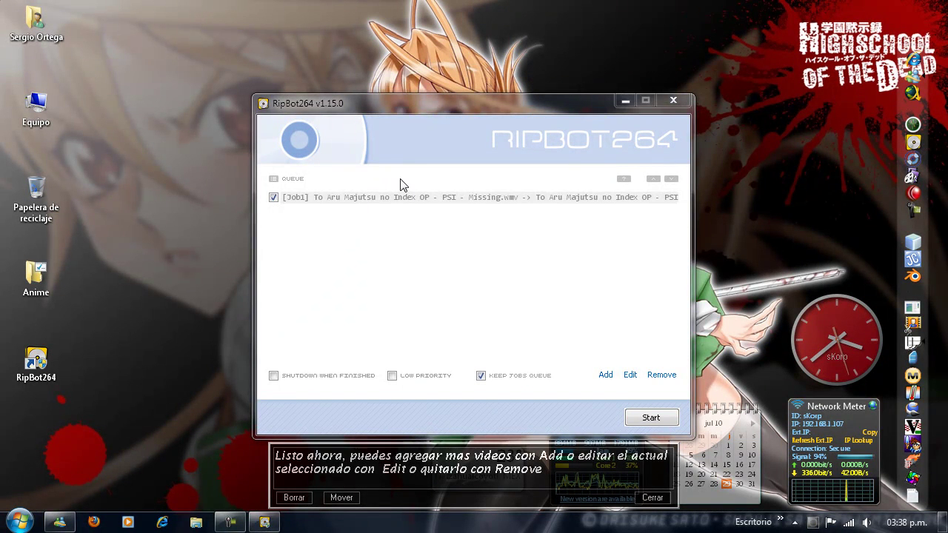
{"action": "left_click", "coordinate": [428, 197]}
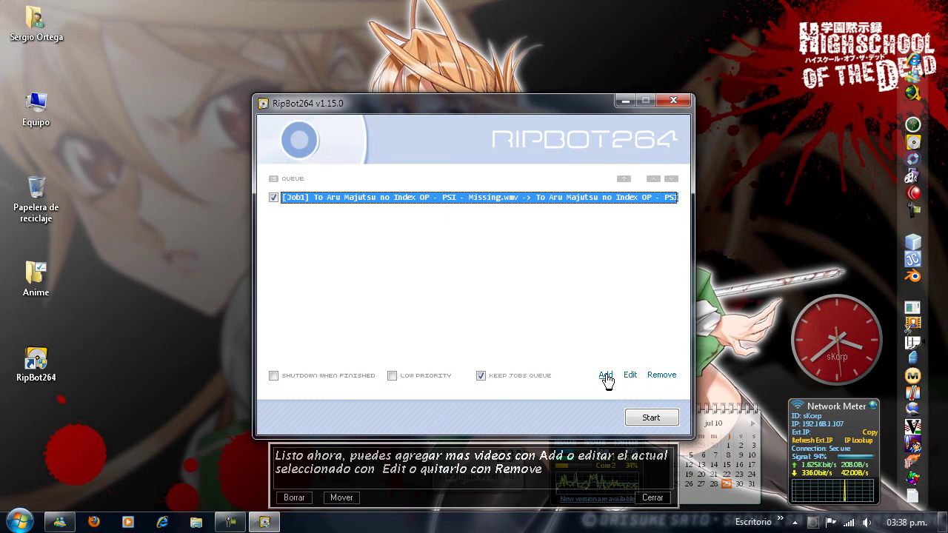
Replace the note with "para iniciar la codificación presiona Start" and start encoding the queued job.
{"action": "left_click", "coordinate": [300, 497]}
{"action": "type", "text": "para iniciar la codificación presio"}
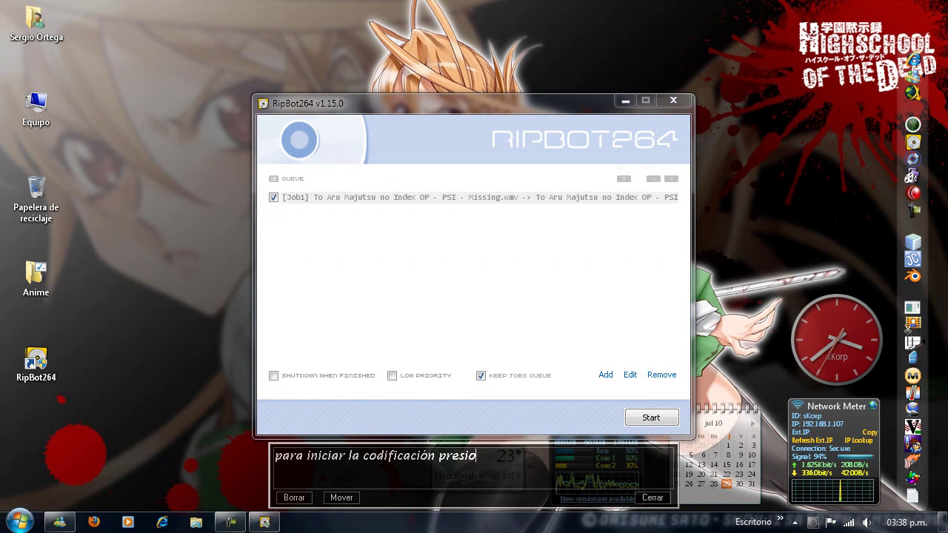
{"action": "type", "text": "na Start"}
{"action": "left_click", "coordinate": [643, 418]}
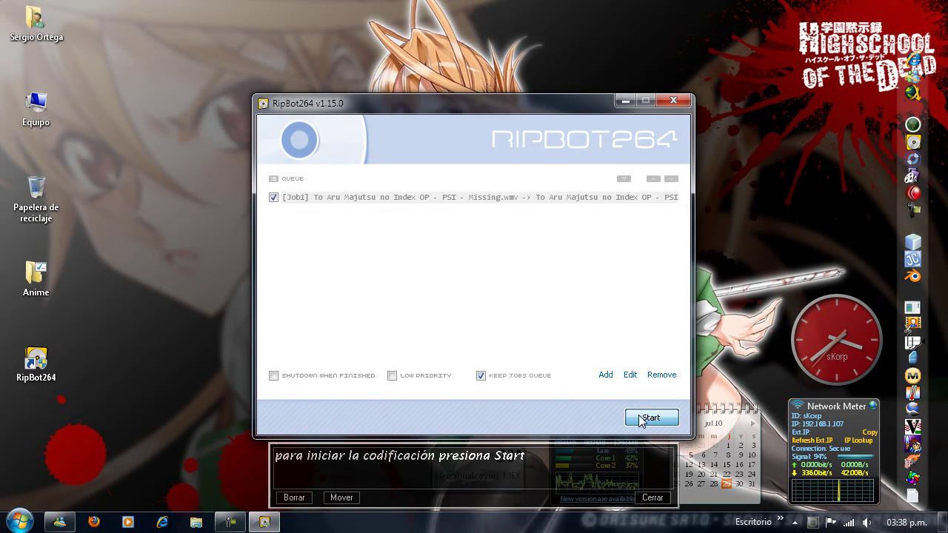
Add a second line to the note: "y eso es todo! =D Cualquier duda dejen sus comentarios . .".
{"action": "key", "text": "Return"}
{"action": "type", "text": "y eso es todo! =D"}
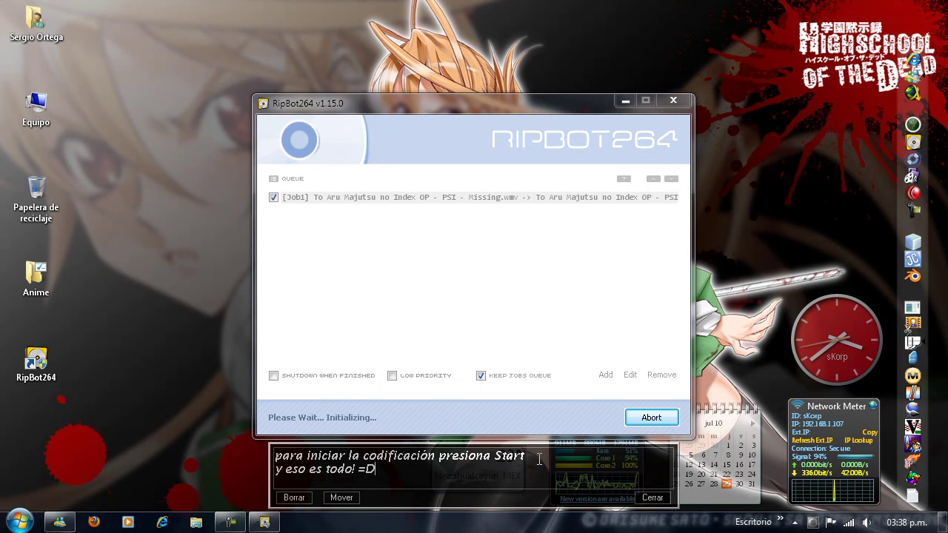
{"action": "type", "text": " Cualquier duda dejen sus comentarios"}
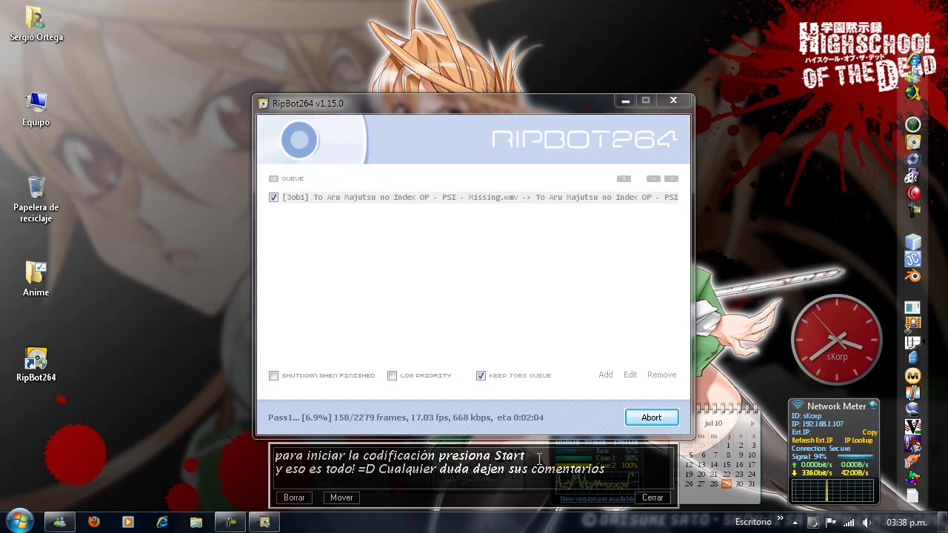
{"action": "type", "text": " . . ."}
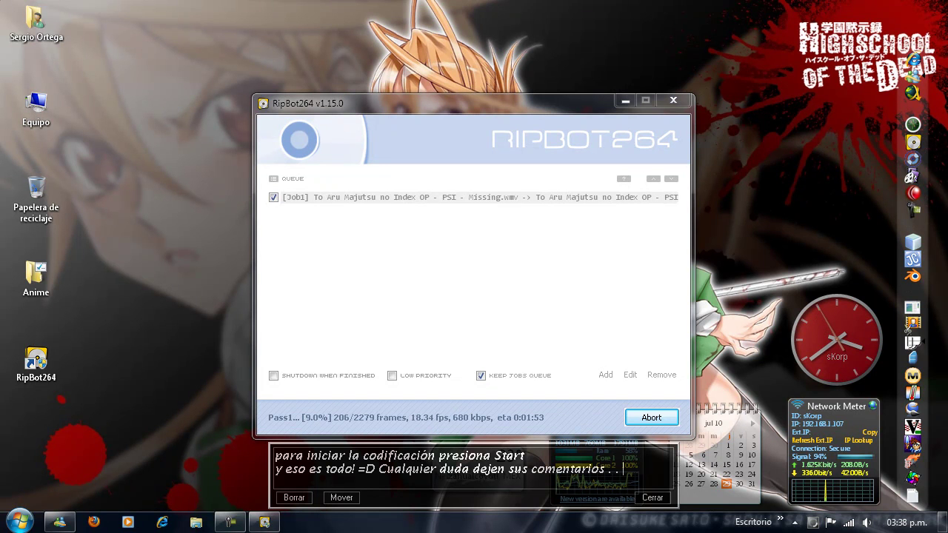